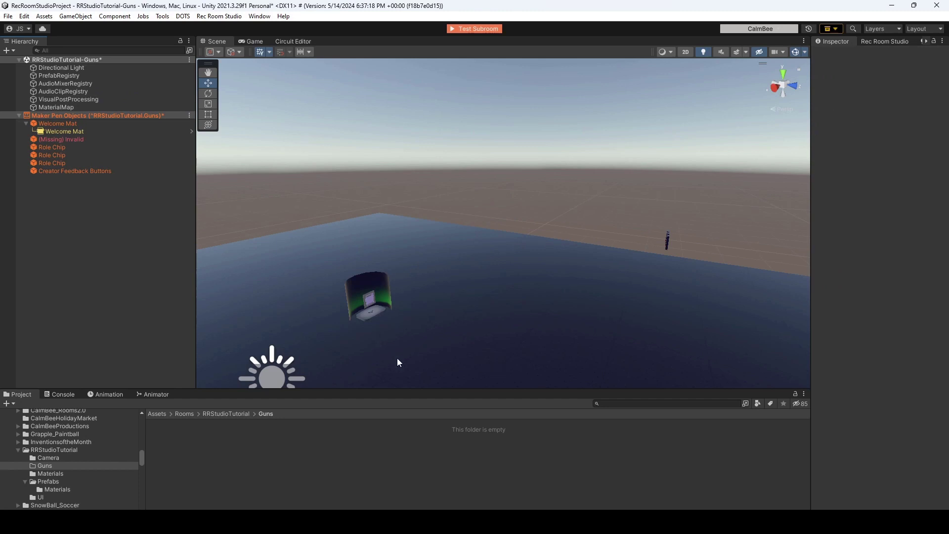
- Add a Cube to the scene through the Hierarchy's 3D Object menu
click(9, 50)
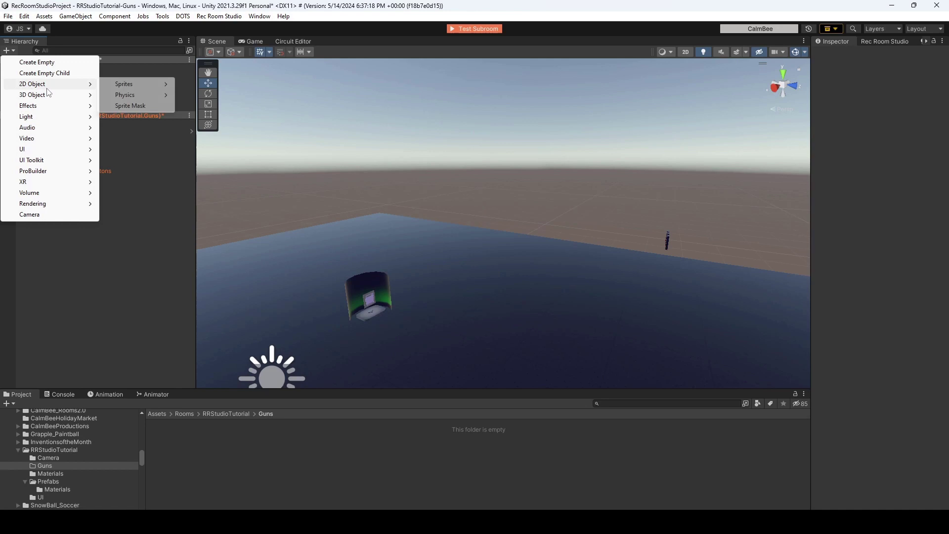
mouse_move(48, 94)
click(151, 97)
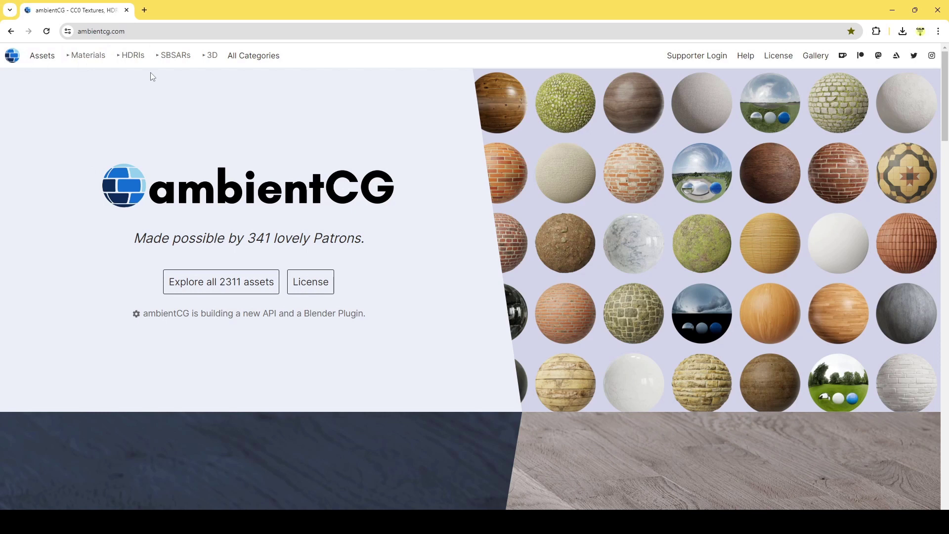
- Browse ambientCG's full asset catalogue to find the Bricks 092 material
click(237, 280)
scroll(229, 299, down, 2)
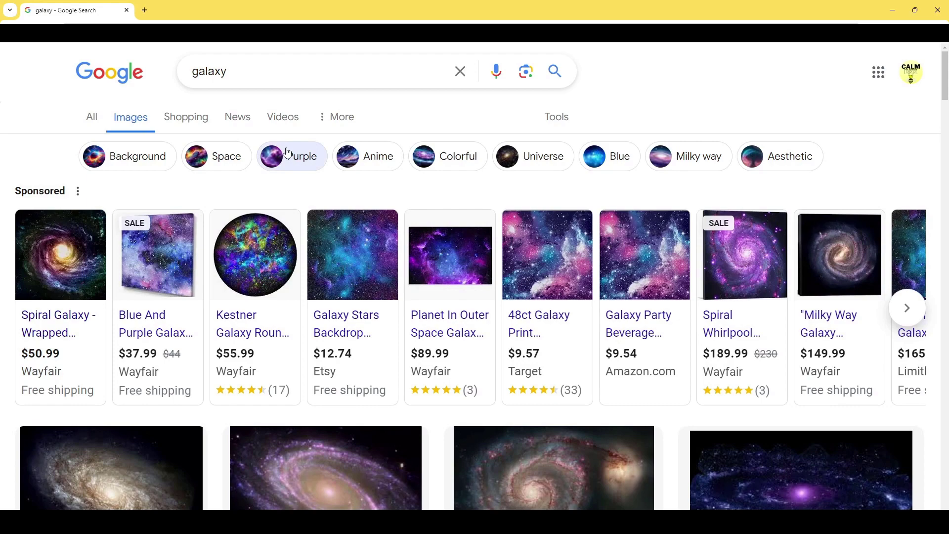
- Save the purple Freepik galaxy image from the Google Images galaxy results
scroll(323, 227, down, 2)
scroll(393, 250, down, 4)
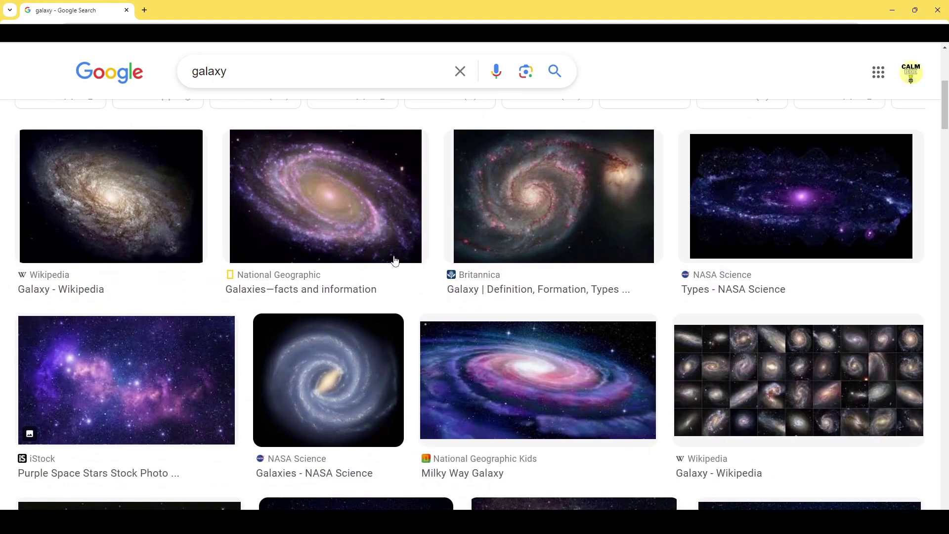
scroll(469, 238, down, 3)
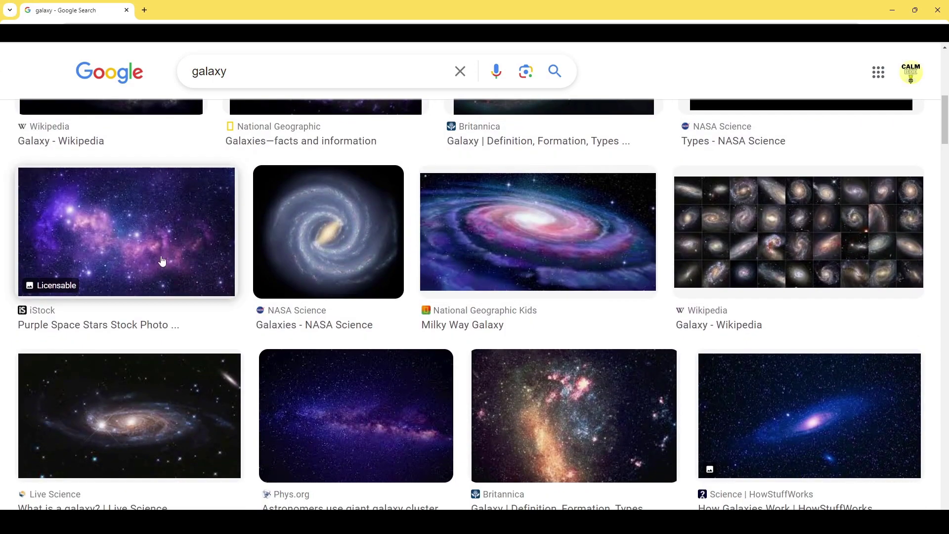
scroll(245, 257, down, 3)
scroll(247, 264, down, 2)
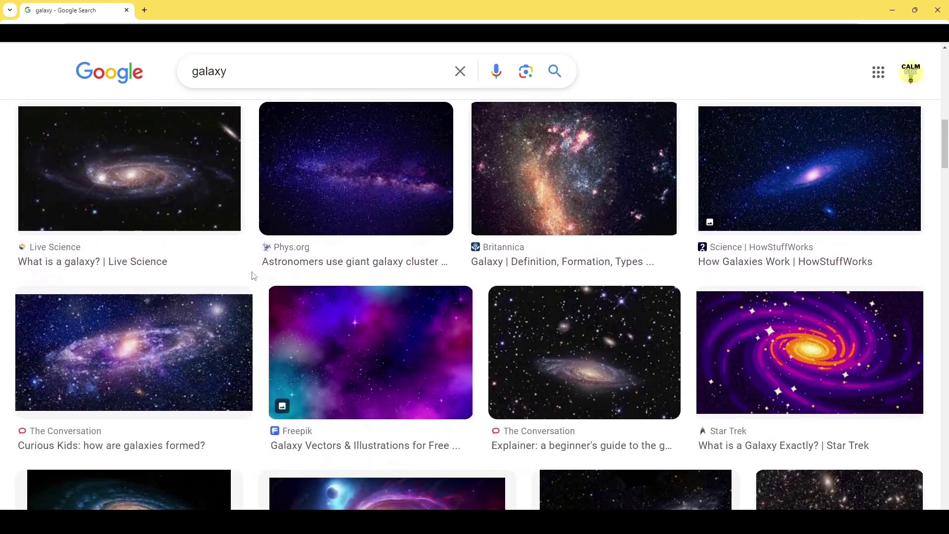
click(322, 333)
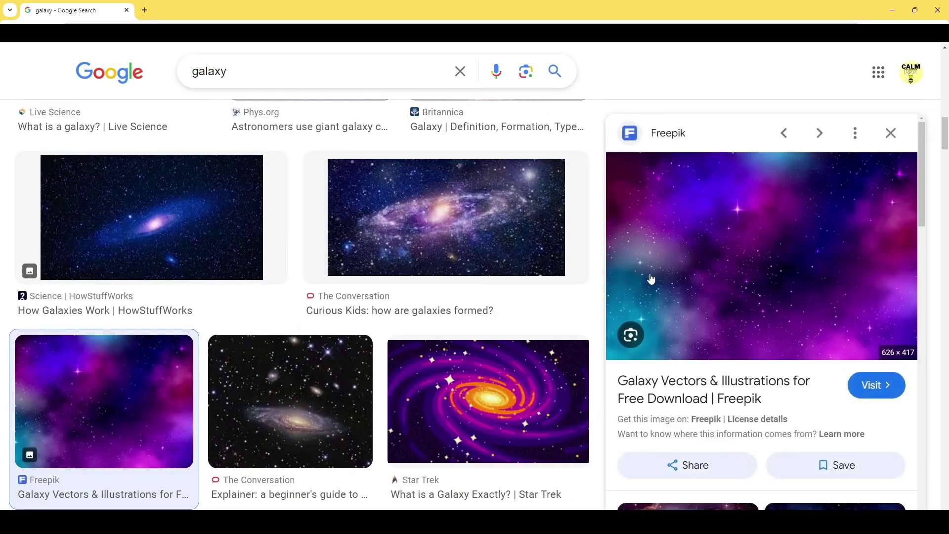
right_click(708, 237)
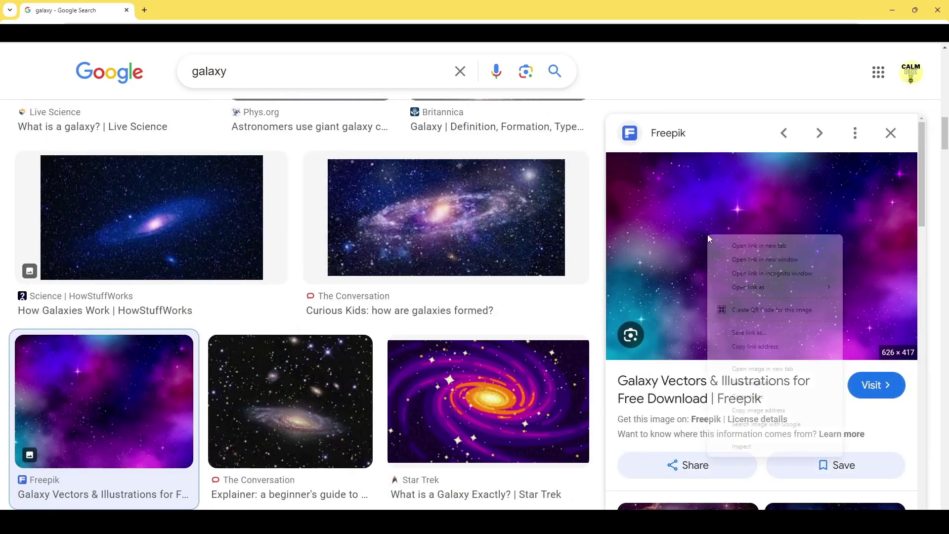
click(712, 101)
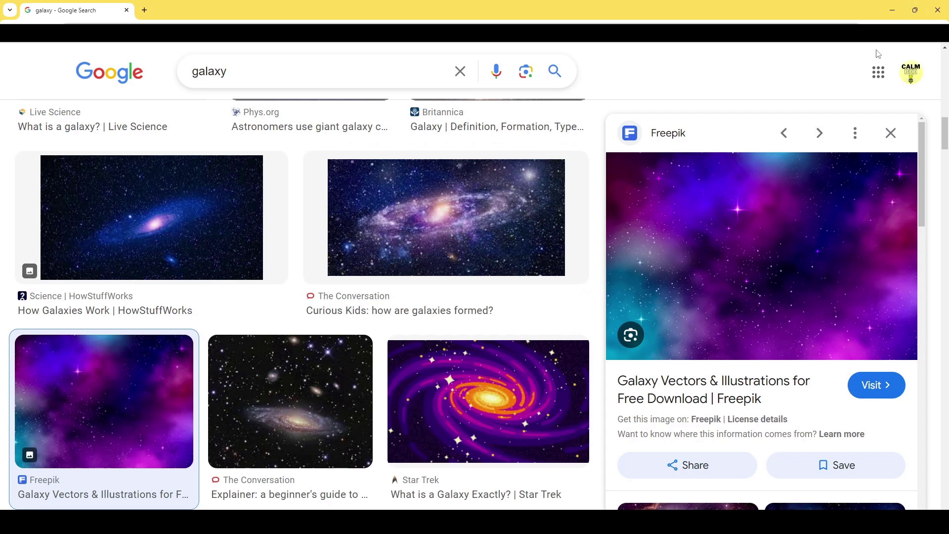
- Import the 3577581 and licensed-image pictures from Downloads into Unity's Guns folder
click(891, 10)
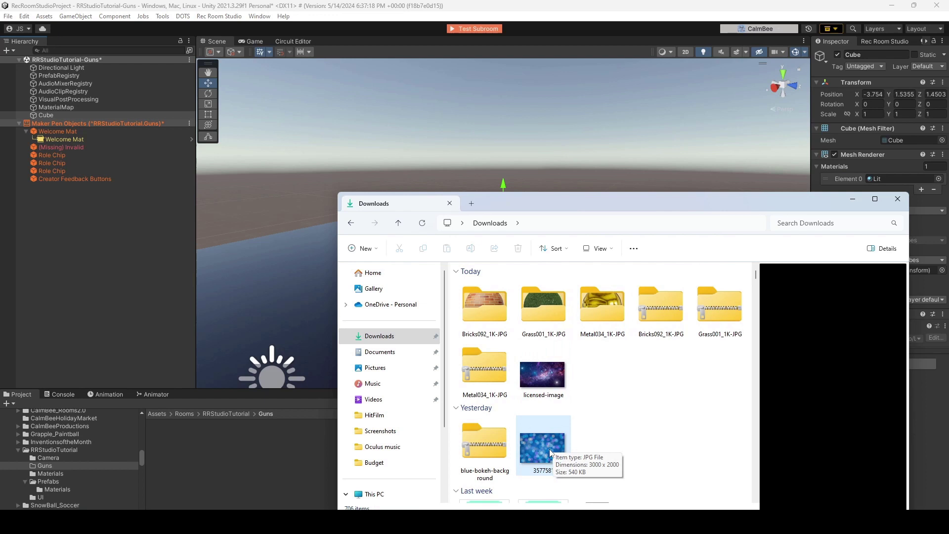
drag(542, 449, 271, 469)
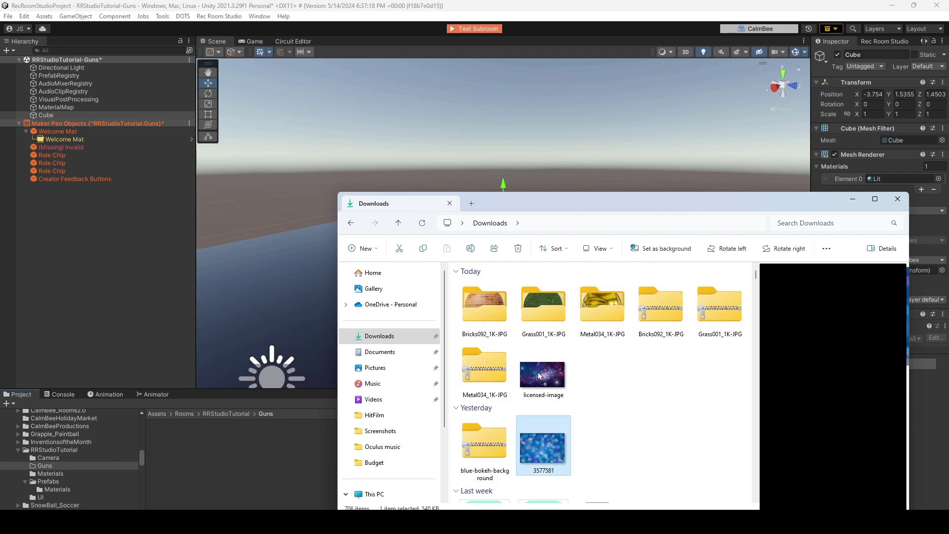
drag(539, 376, 310, 456)
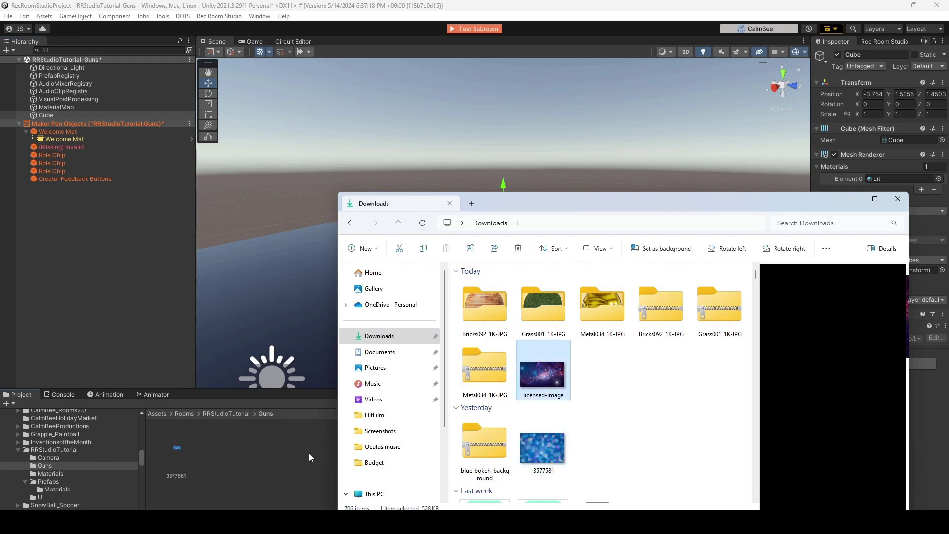
drag(241, 468, 50, 466)
- Import the Bricks092 Color and NormalDX textures into the Guns folder
double_click(500, 315)
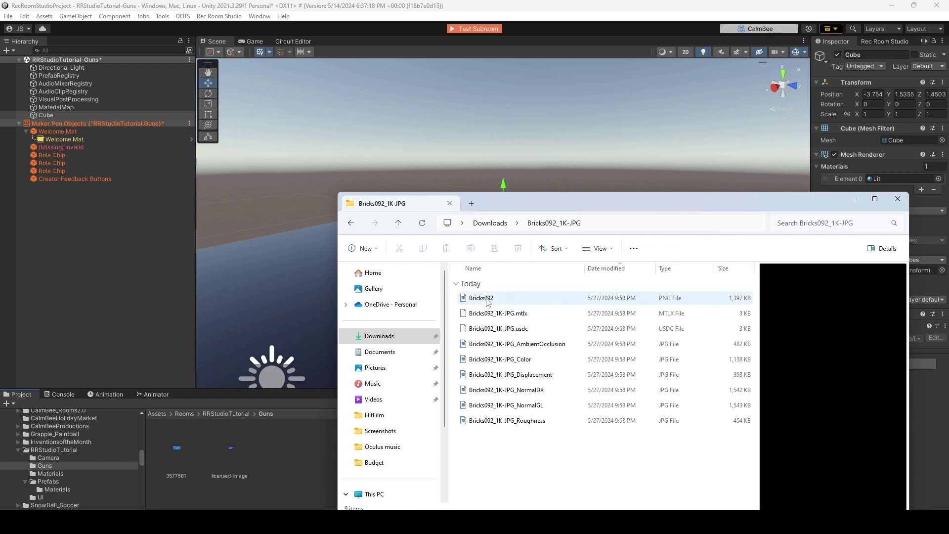
click(521, 359)
ctrl+click(528, 391)
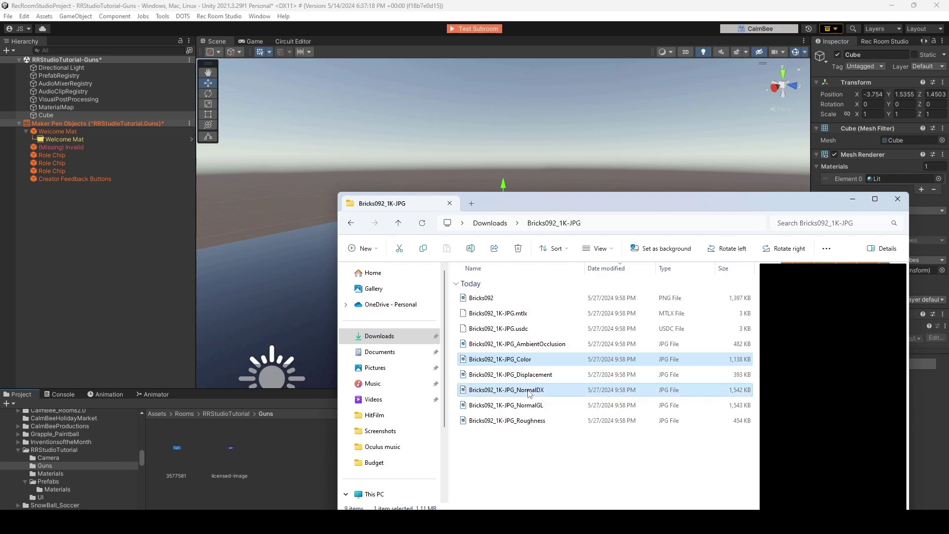
drag(505, 398, 287, 450)
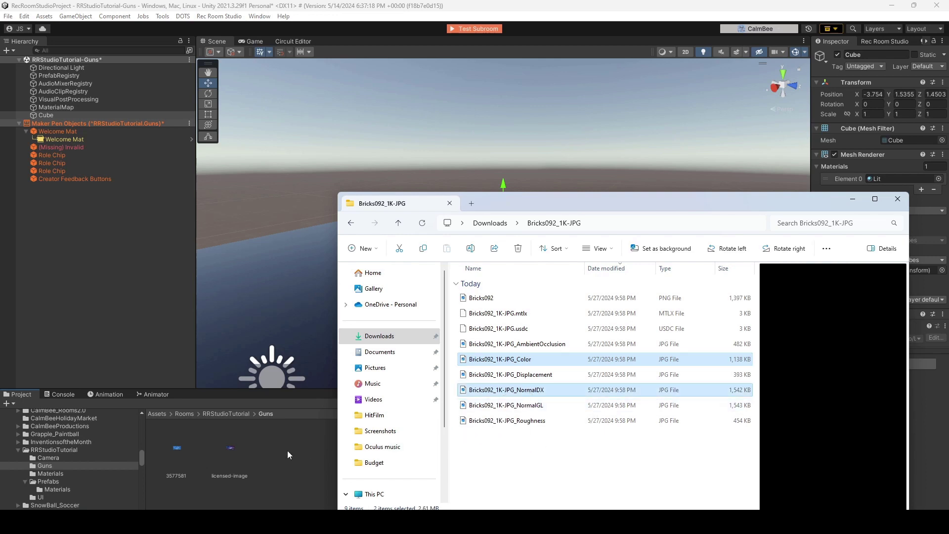
- Import the Grass001 Color and NormalDX textures into the Guns folder
click(351, 223)
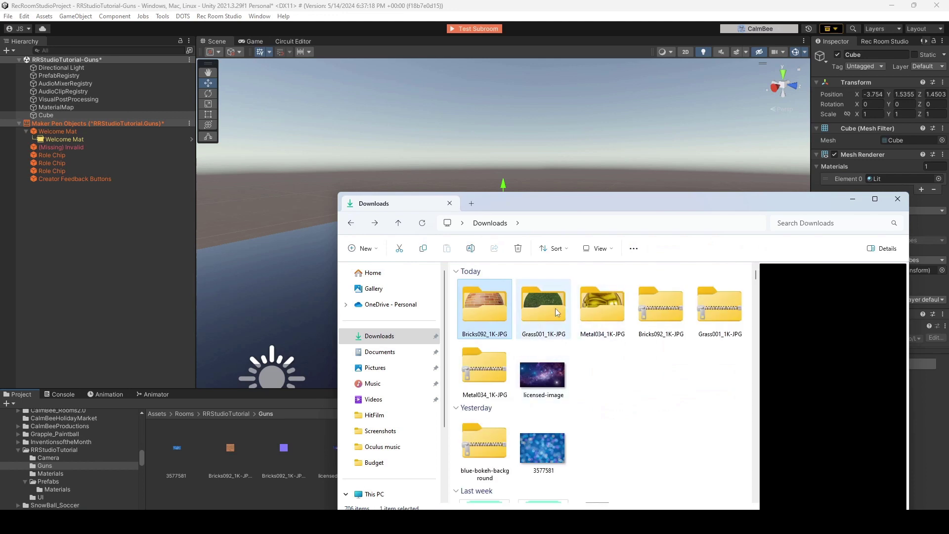
double_click(544, 307)
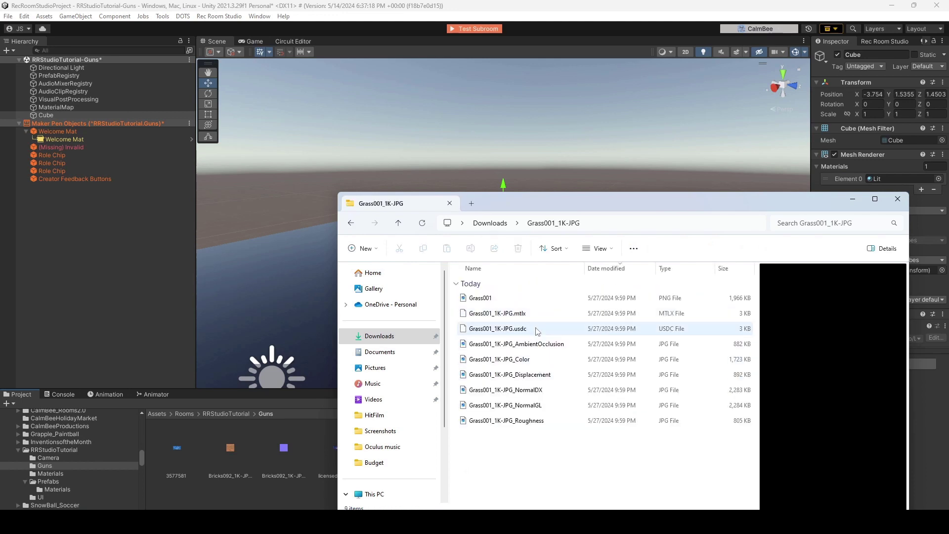
click(530, 366)
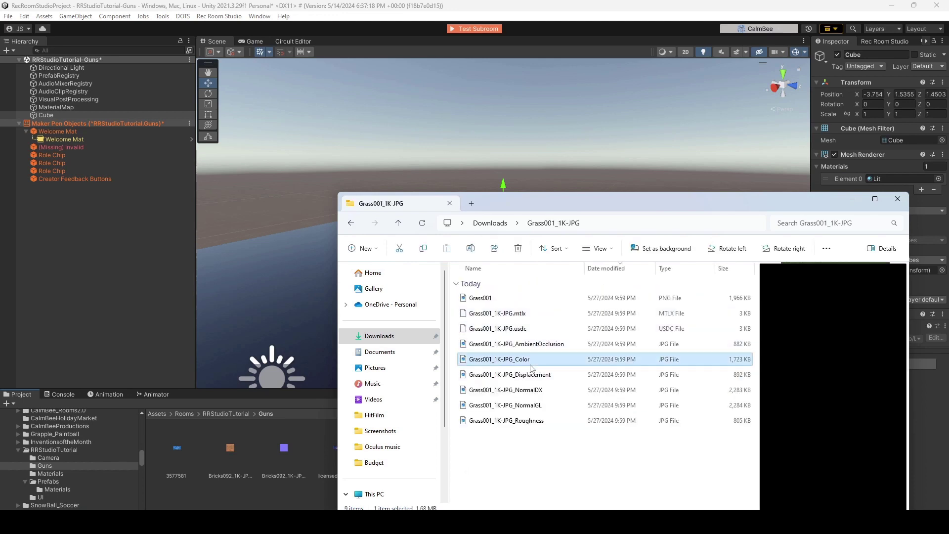
ctrl+click(546, 394)
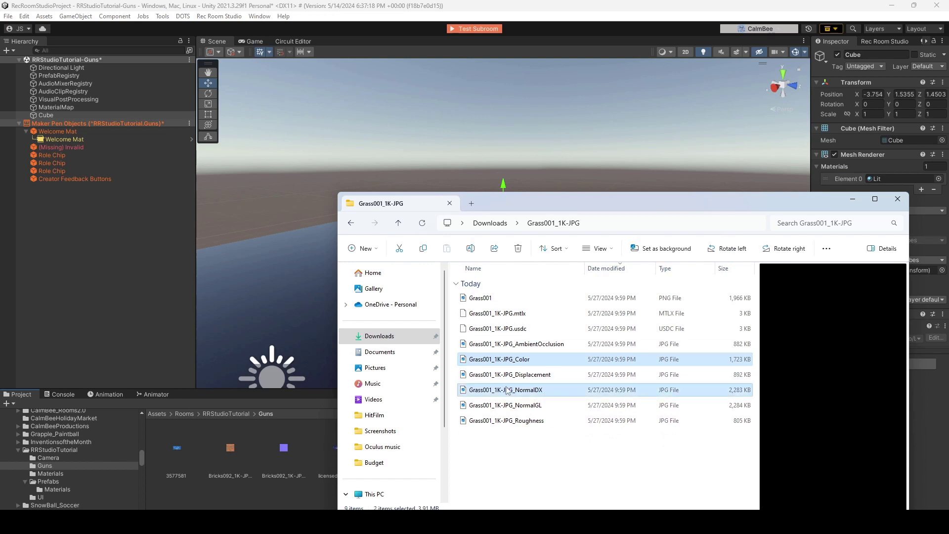
drag(245, 429, 270, 466)
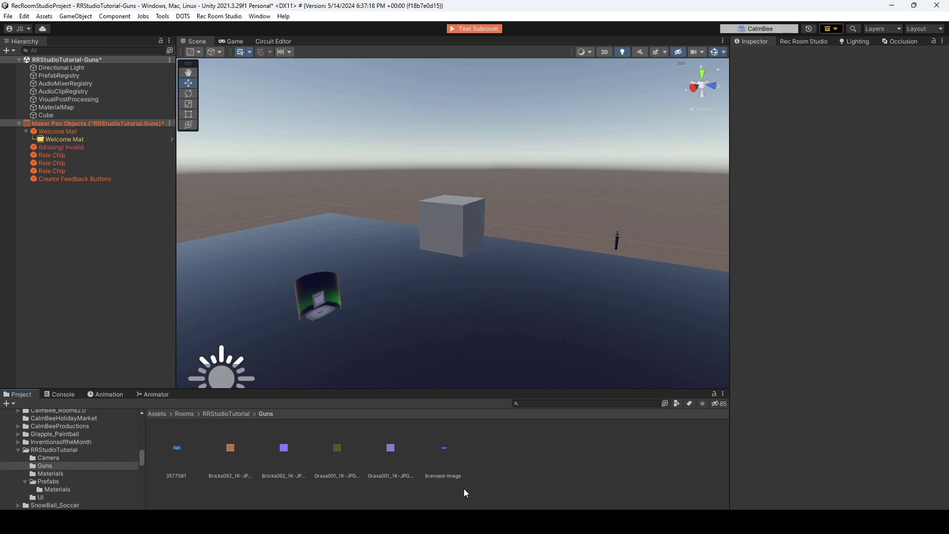
- Create a material named Bokeh with the 3577581 image as its base map
right_click(505, 473)
mouse_move(593, 191)
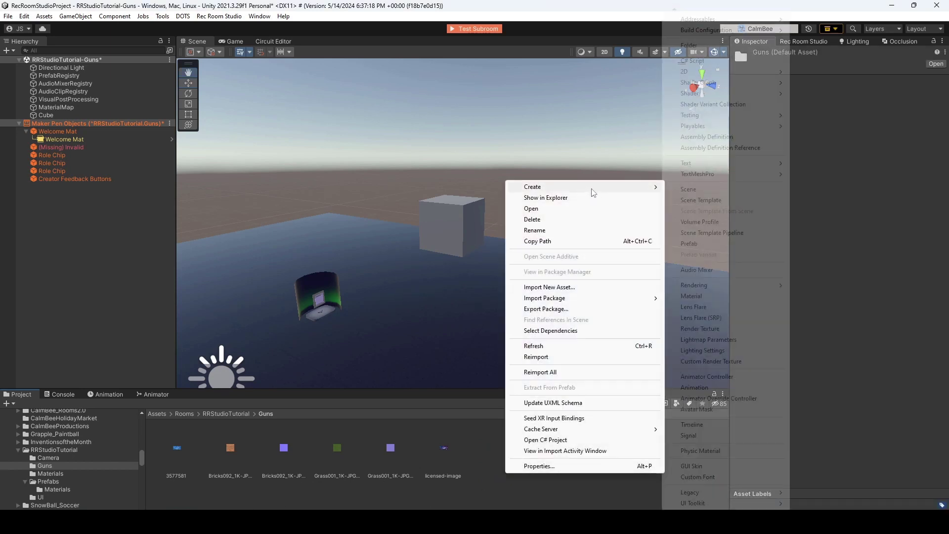
click(709, 296)
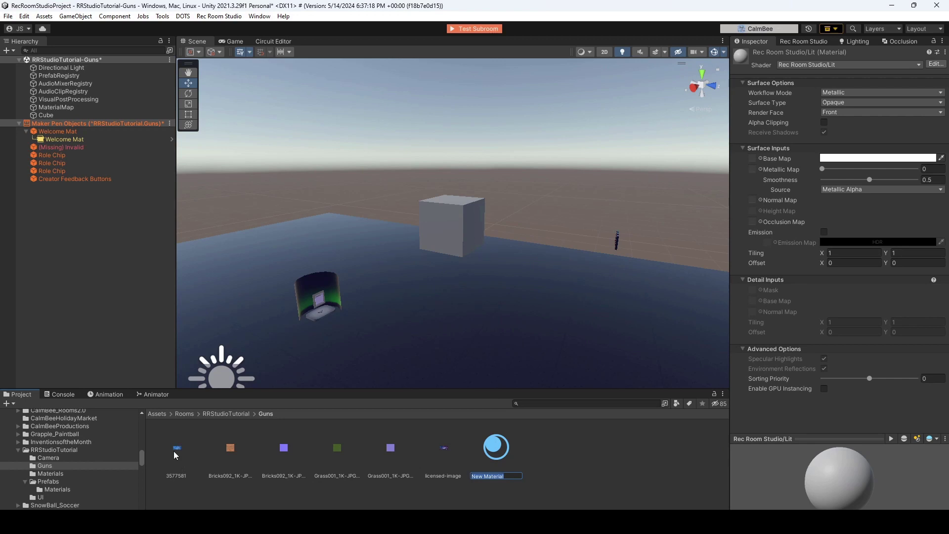
drag(176, 449, 752, 159)
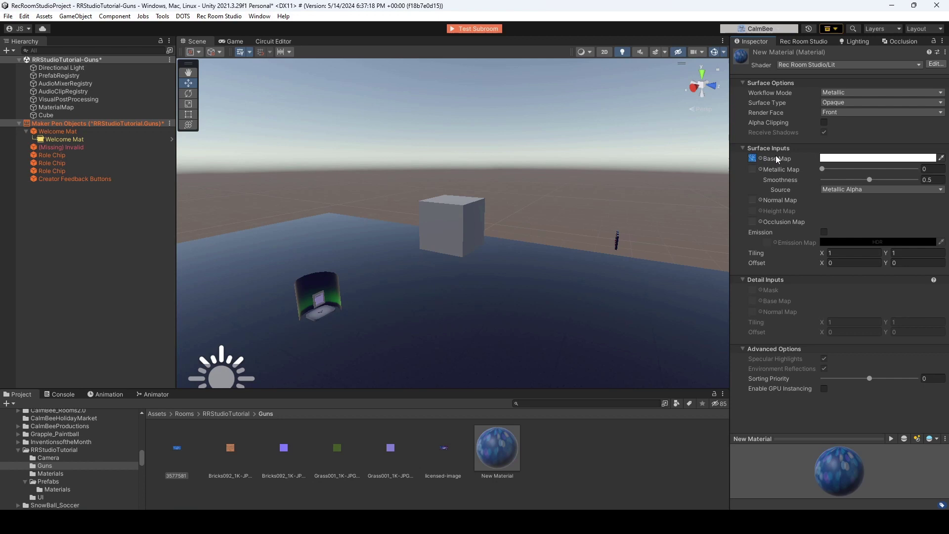
click(499, 475)
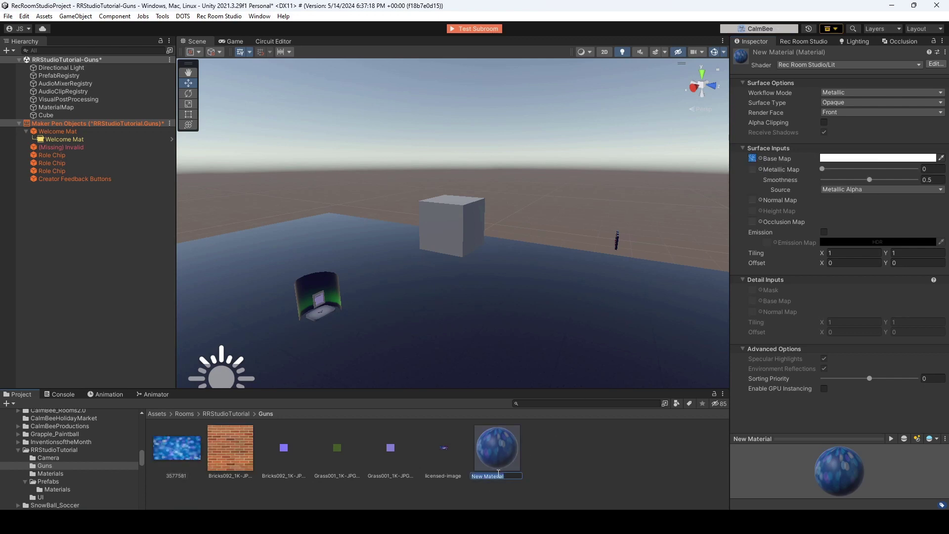
text(Bokeh)
key(Return)
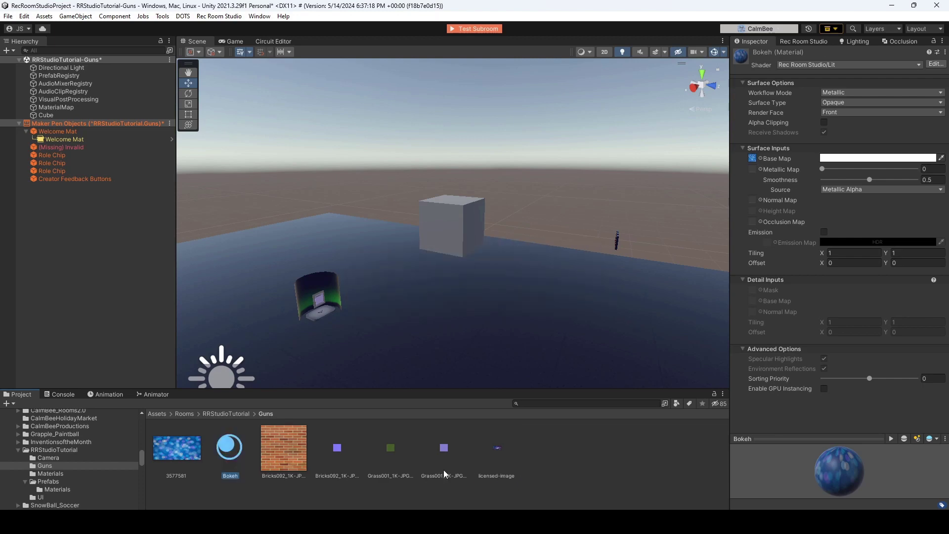
- Create another, plain material named Galaxy
right_click(547, 445)
mouse_move(583, 154)
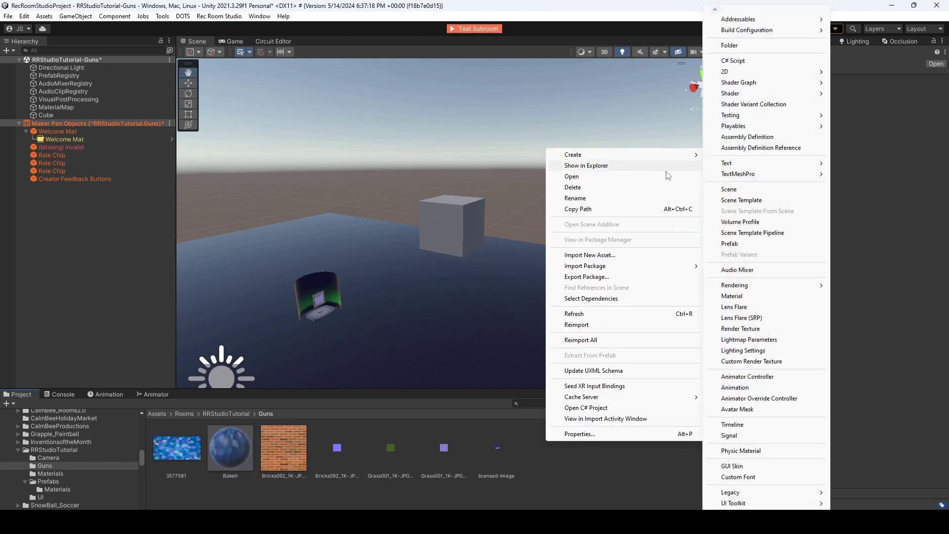
click(765, 297)
text(Ga)
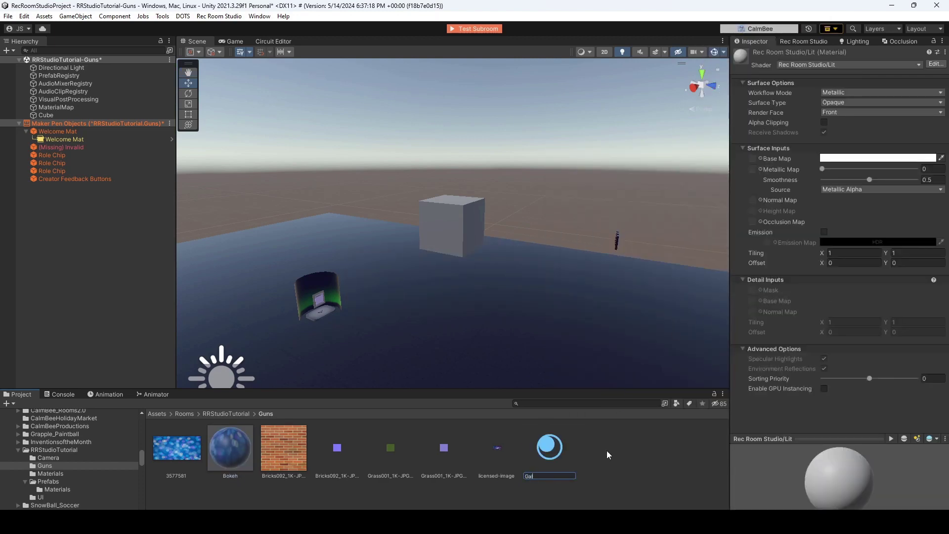
text(laxy)
key(Return)
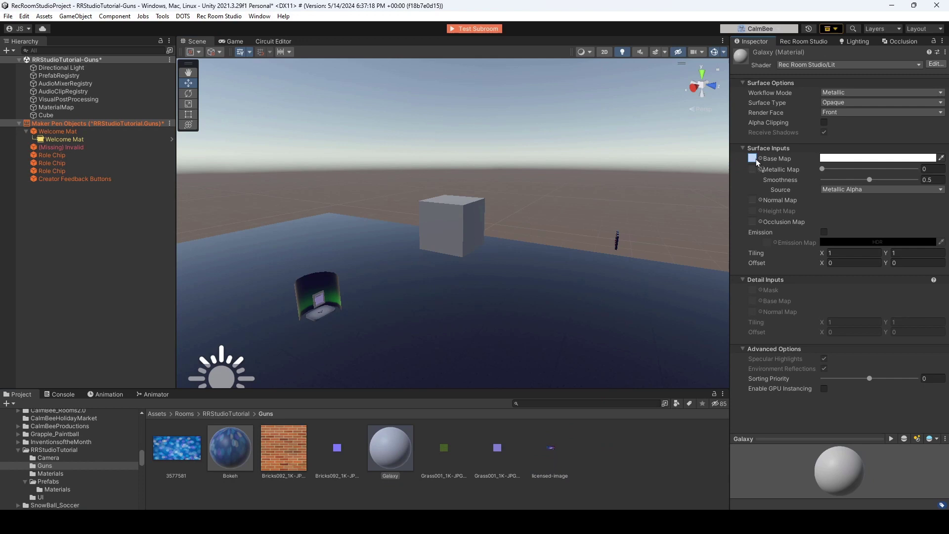
- Create a new material in the Guns folder named Bricks
right_click(450, 482)
mouse_move(511, 197)
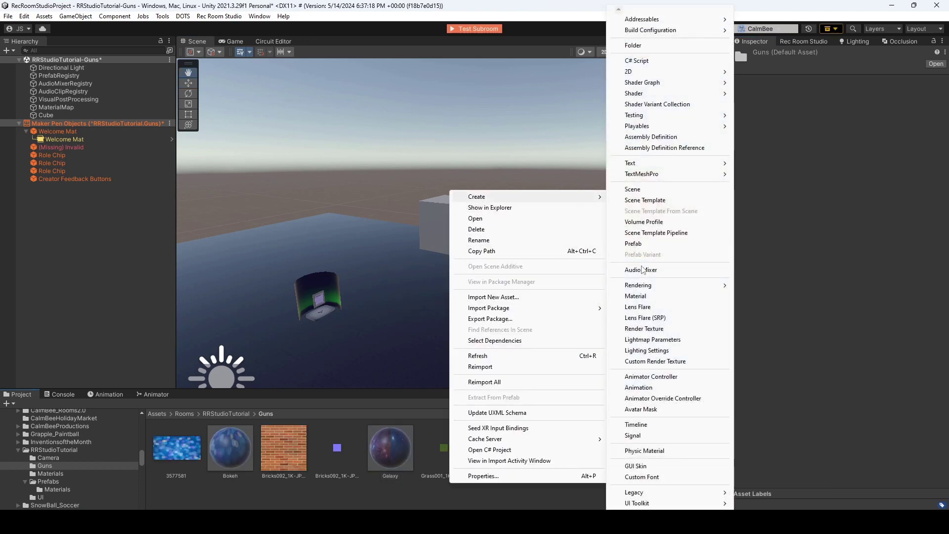
click(656, 295)
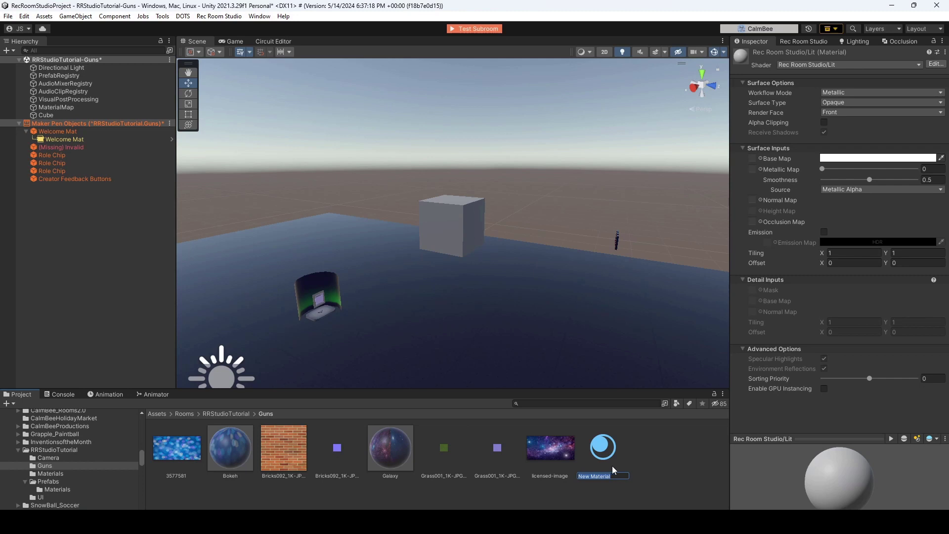
text(Bricks)
key(Return)
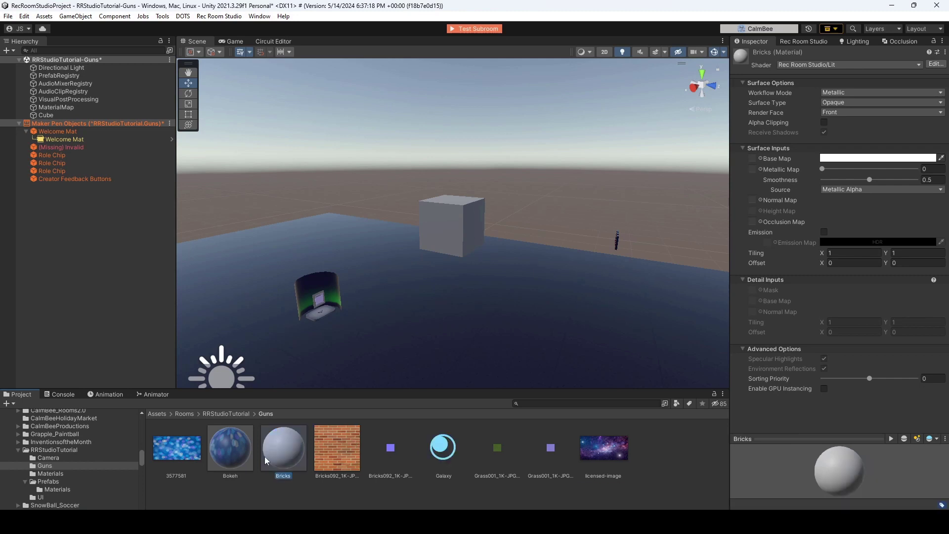
- Give Bricks the brick colour and normal maps, smoothness 0.102, then duplicate it
drag(334, 448, 756, 158)
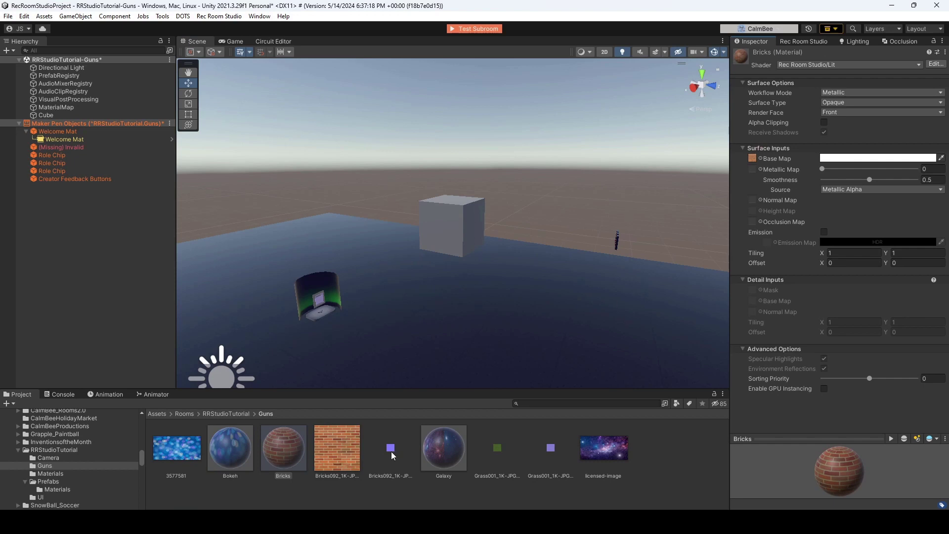
drag(390, 450, 759, 200)
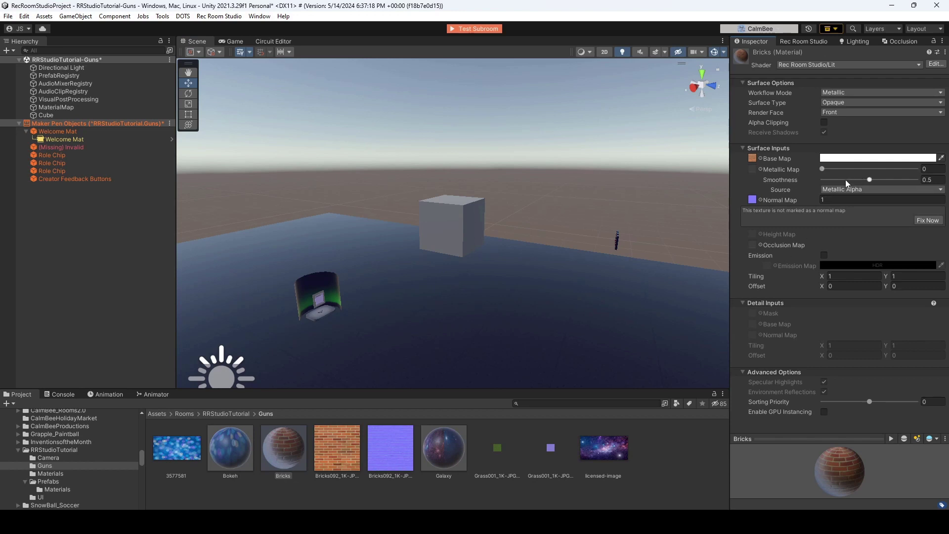
drag(845, 180, 834, 182)
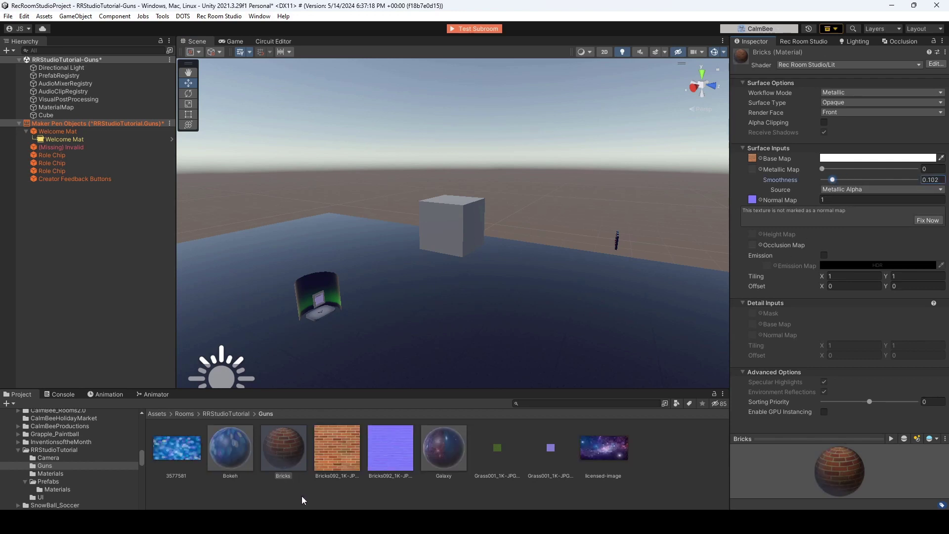
click(290, 465)
key(ctrl+d)
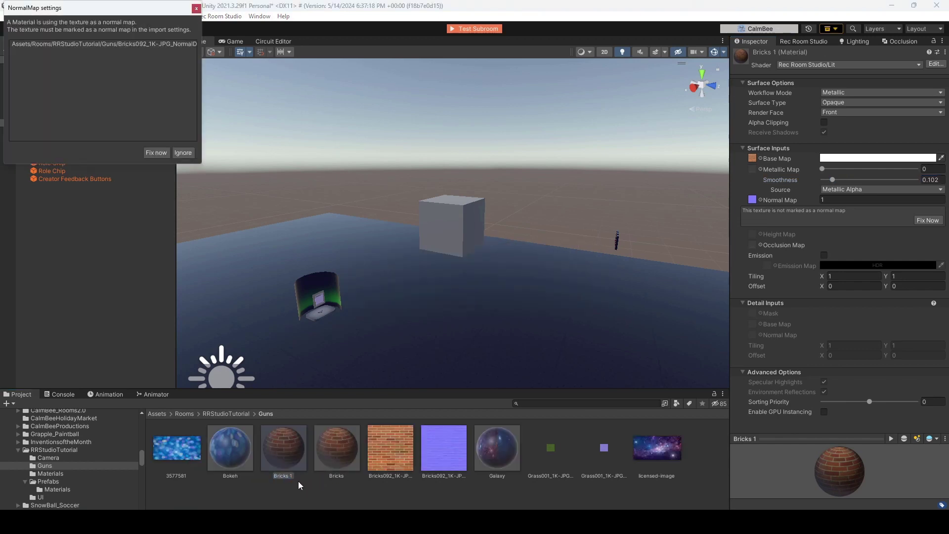
- Rename the copy Grass, set the grass colour texture as base map, and fix the brick normal map
click(280, 476)
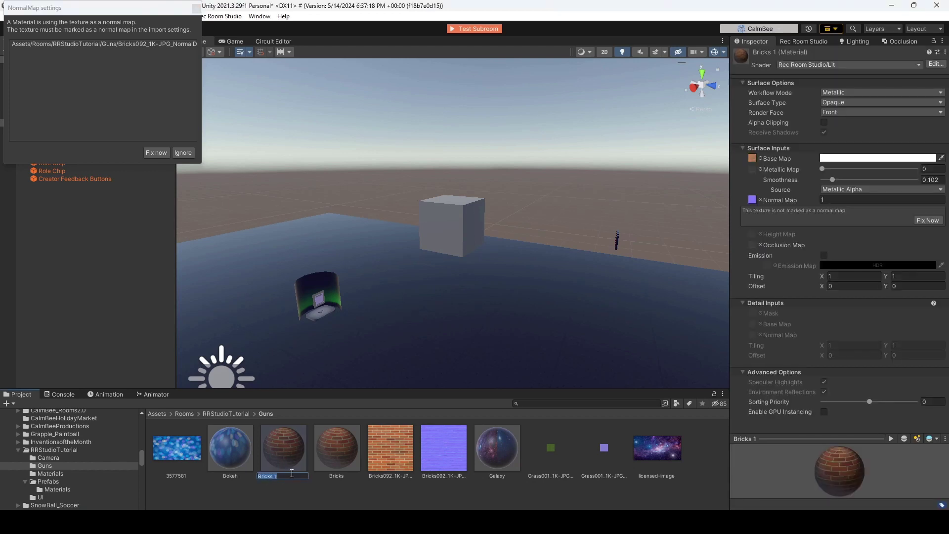
text(Ga)
text(ass)
key(Return)
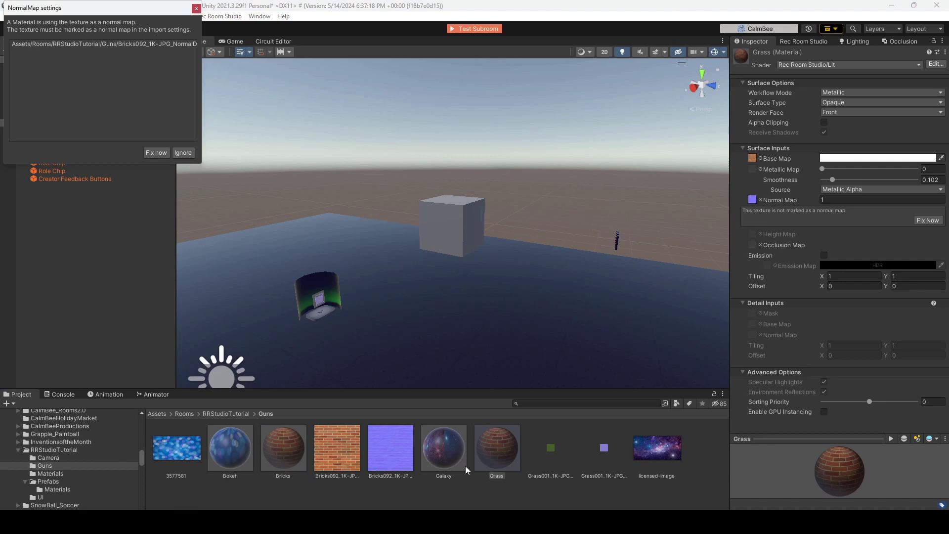
drag(556, 449, 757, 159)
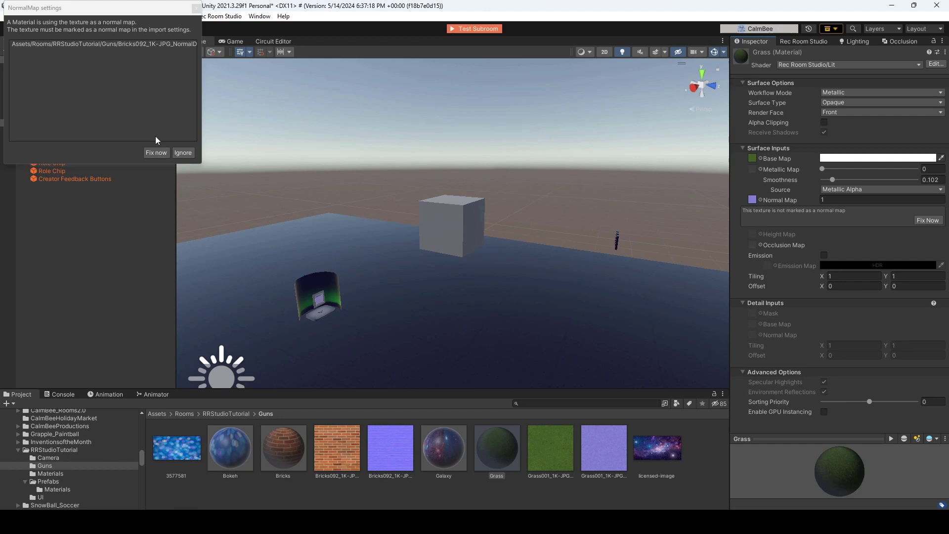
click(155, 153)
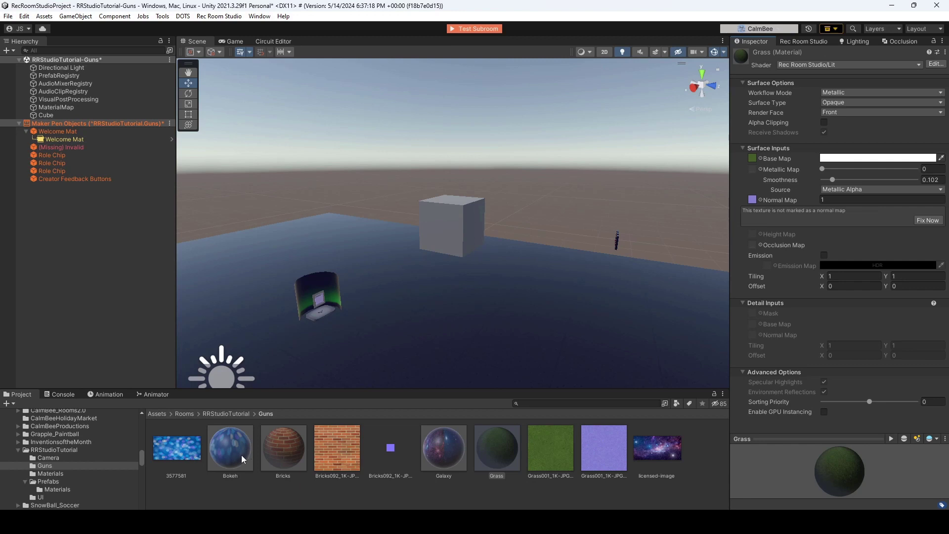
- Apply Bokeh to the cube, move it under Maker Pen Objects, and convert it to Cube(4)_StudioProp
drag(241, 455, 446, 238)
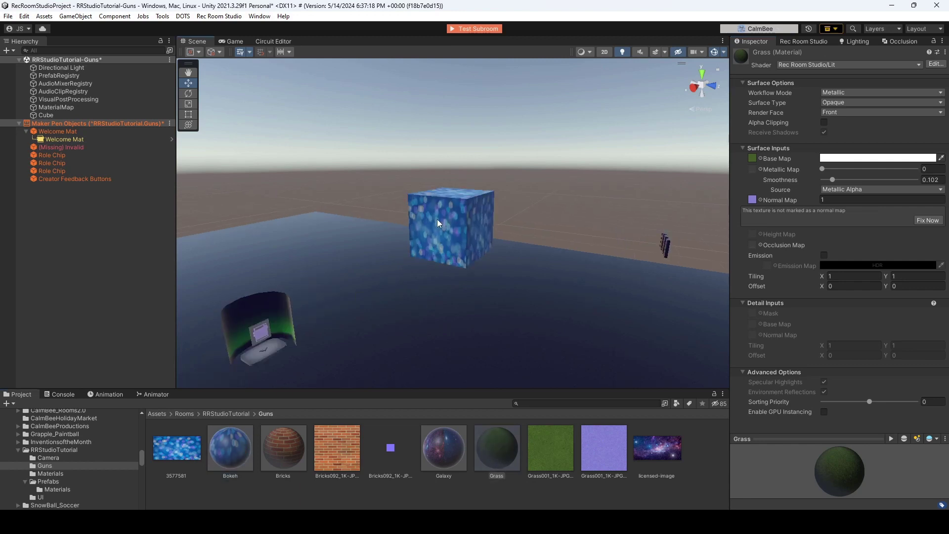
scroll(437, 219, up, 5)
middle_drag(441, 284, 436, 255)
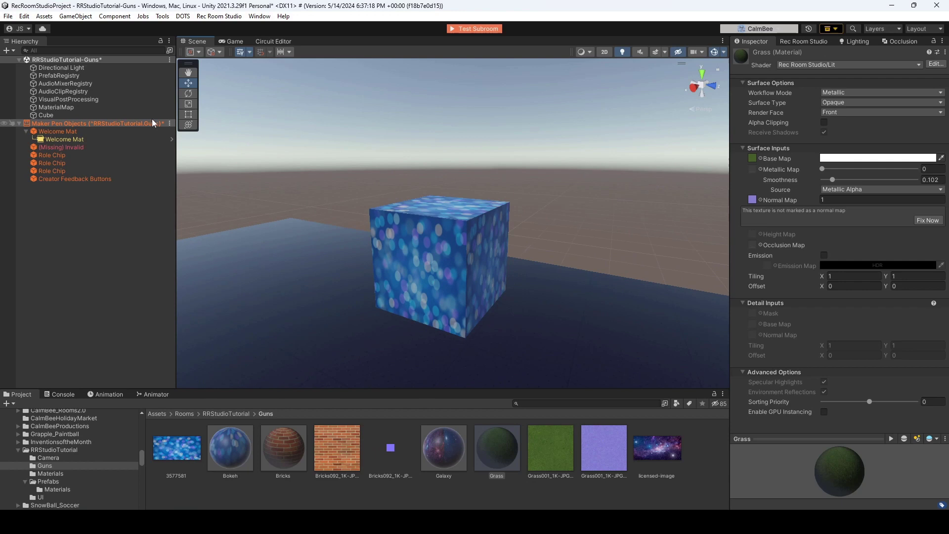
drag(80, 117, 85, 127)
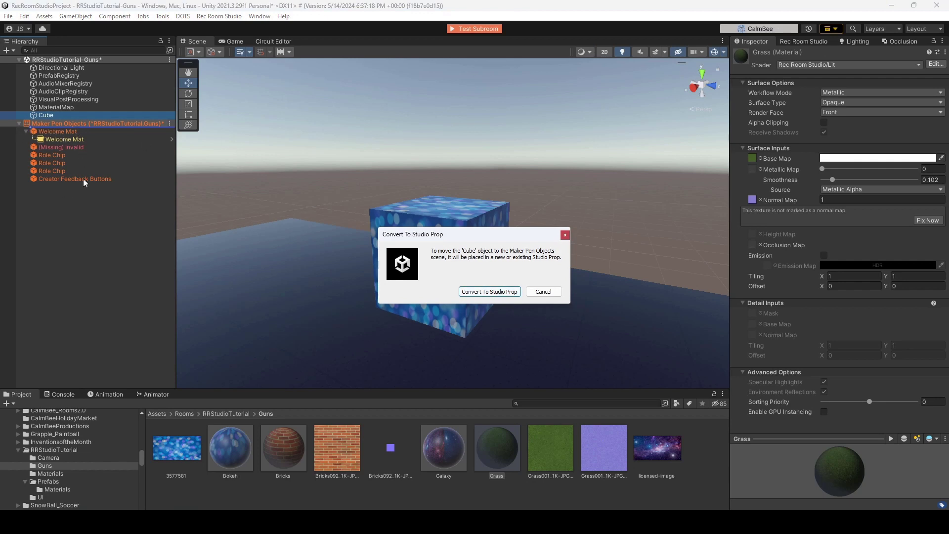
click(478, 296)
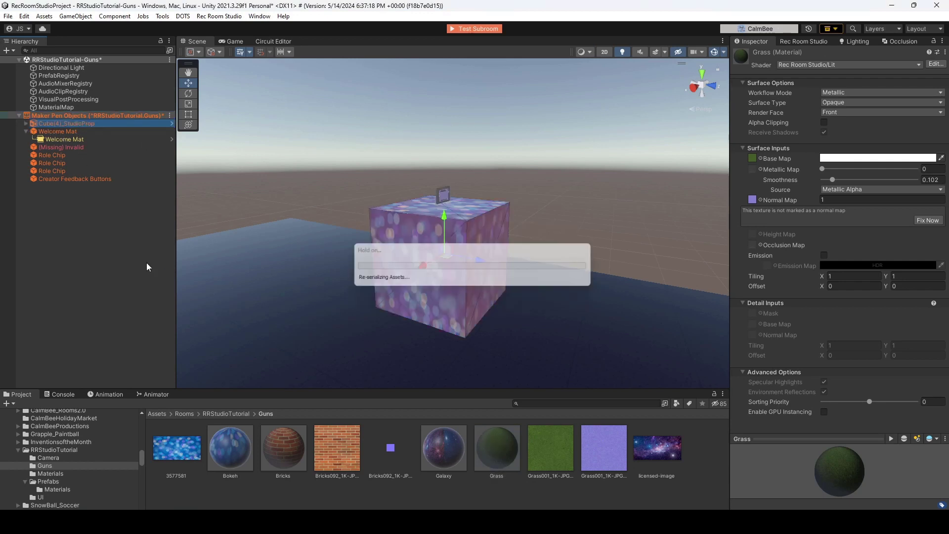
click(65, 125)
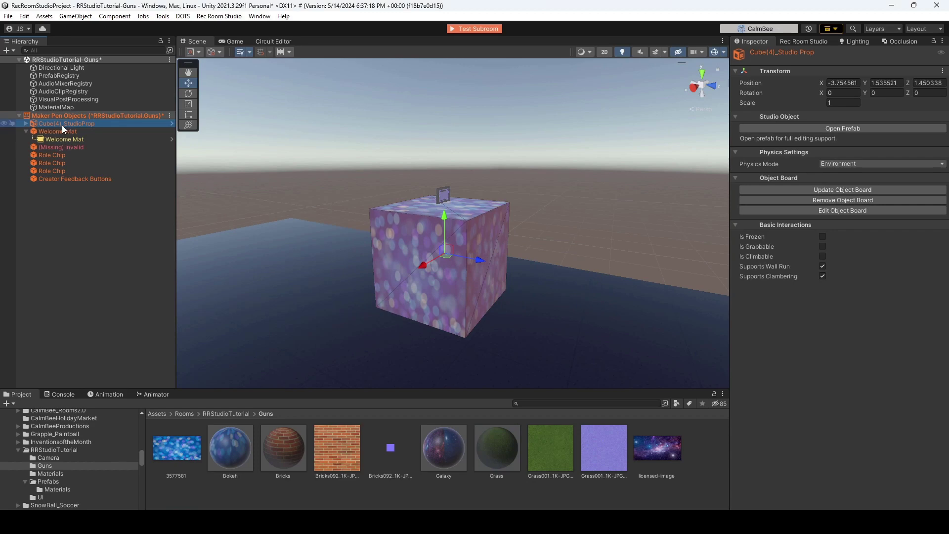
- In the Cube(4)_StudioProp prefab, add a MaterialSwap studio function with a Switch instruction
click(825, 129)
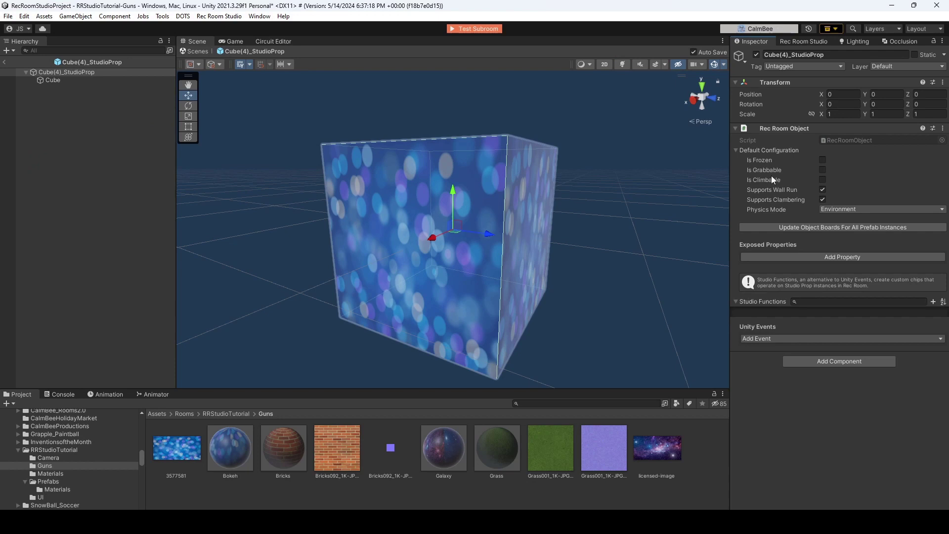
click(933, 302)
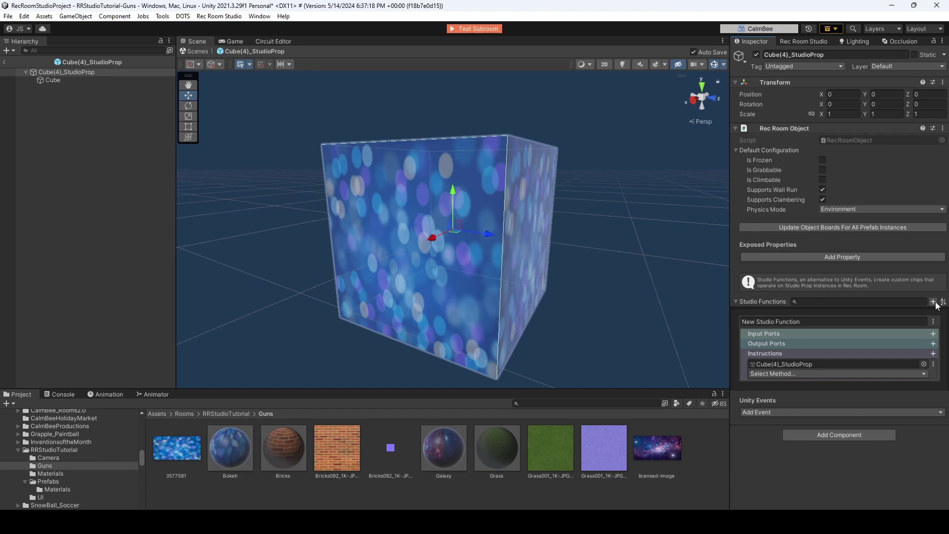
click(814, 320)
text(MaterialSwap)
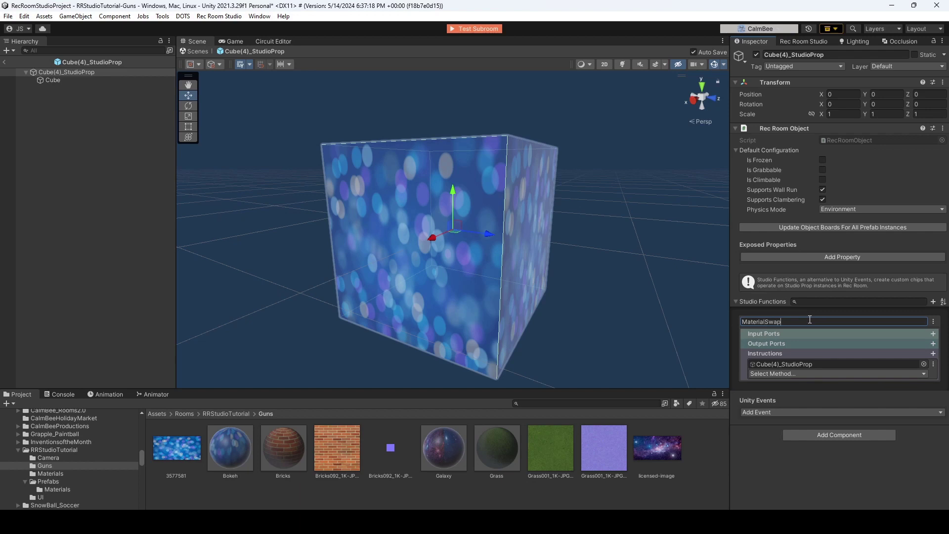
click(933, 365)
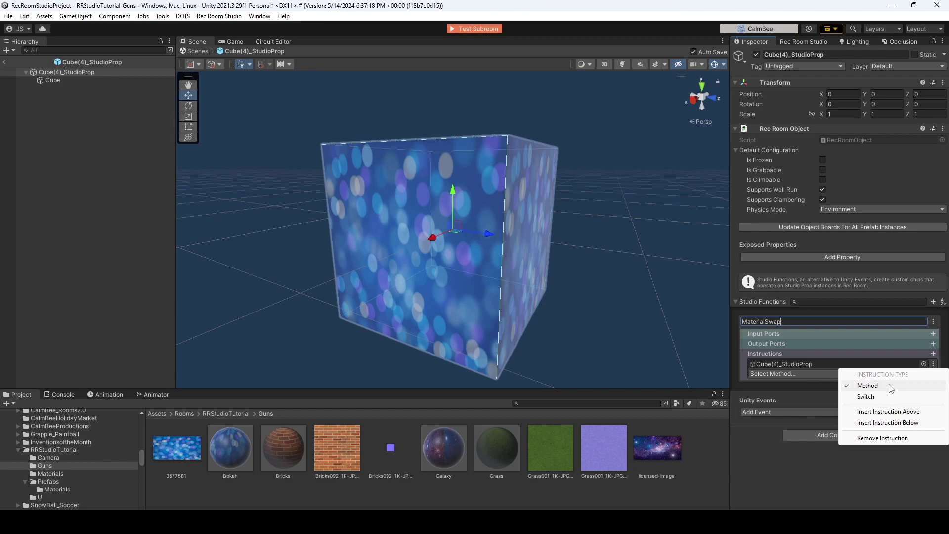
click(878, 397)
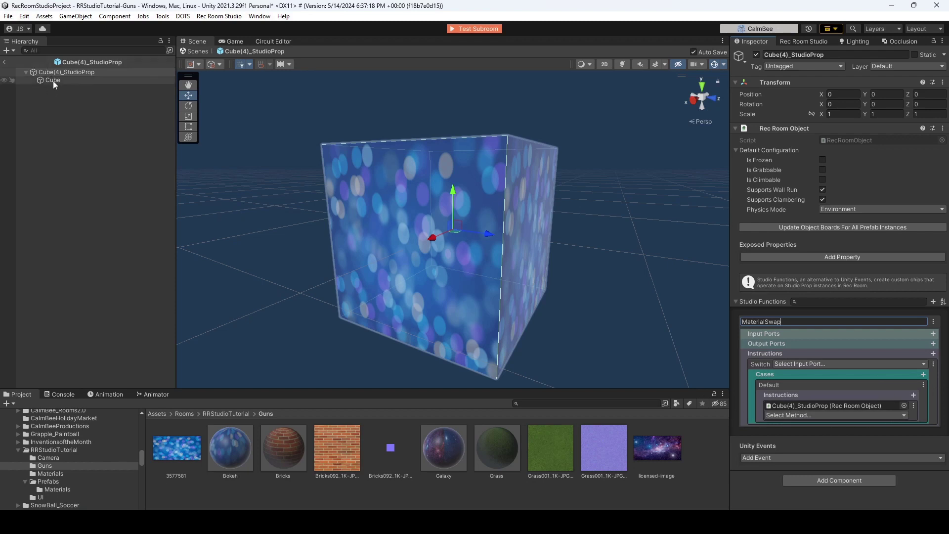
- Make the Default case set the Cube's MeshRenderer material to Bokeh
drag(52, 81, 848, 407)
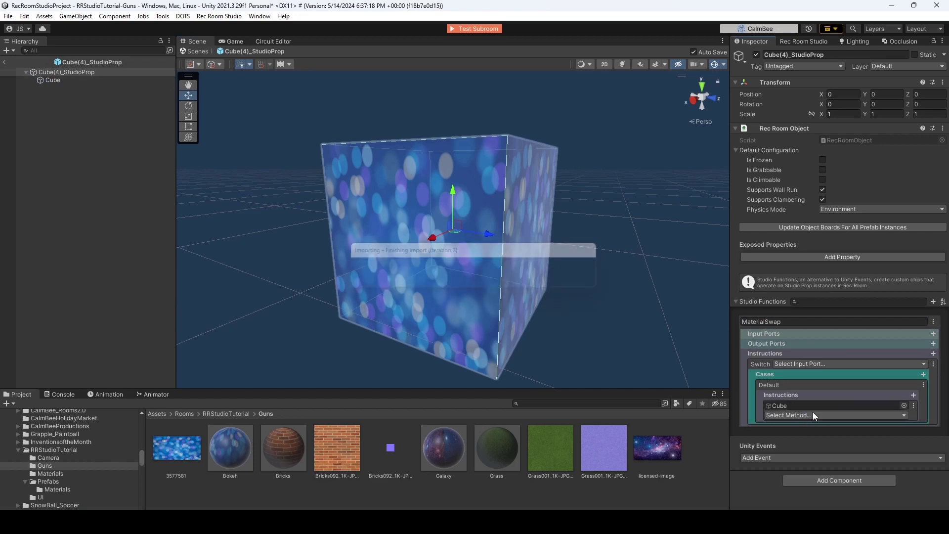
click(814, 415)
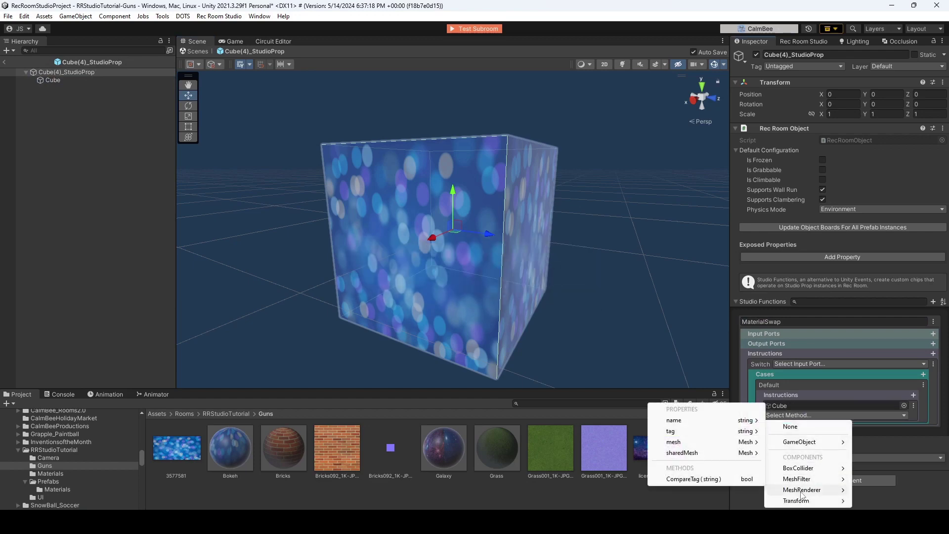
mouse_move(802, 491)
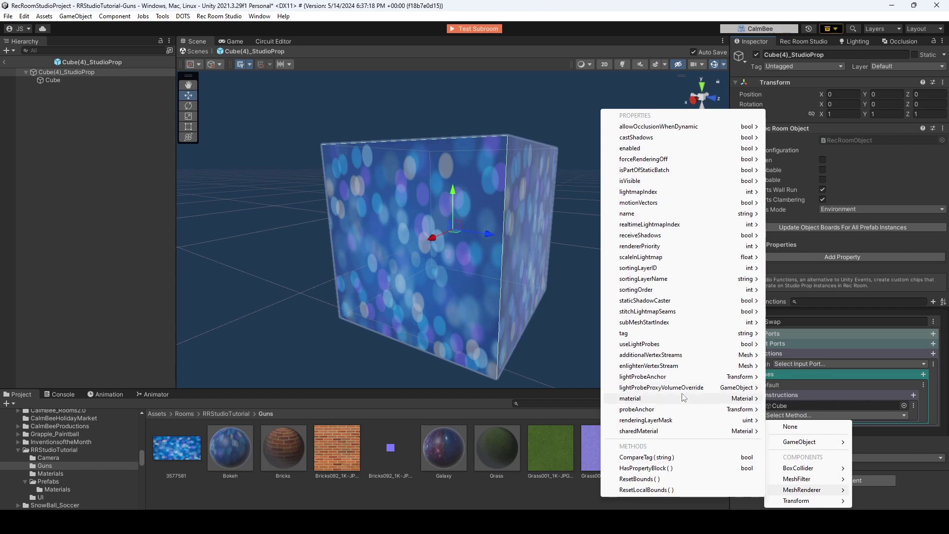
mouse_move(754, 398)
click(797, 398)
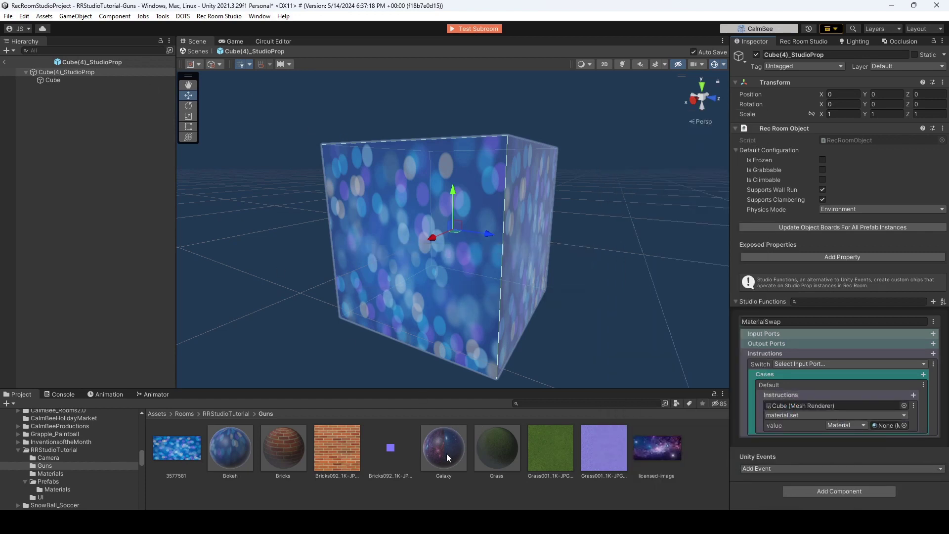
drag(232, 450, 874, 424)
- Add Case 0 calling the Cube's MeshRenderer material.set, leaving its value empty
click(924, 374)
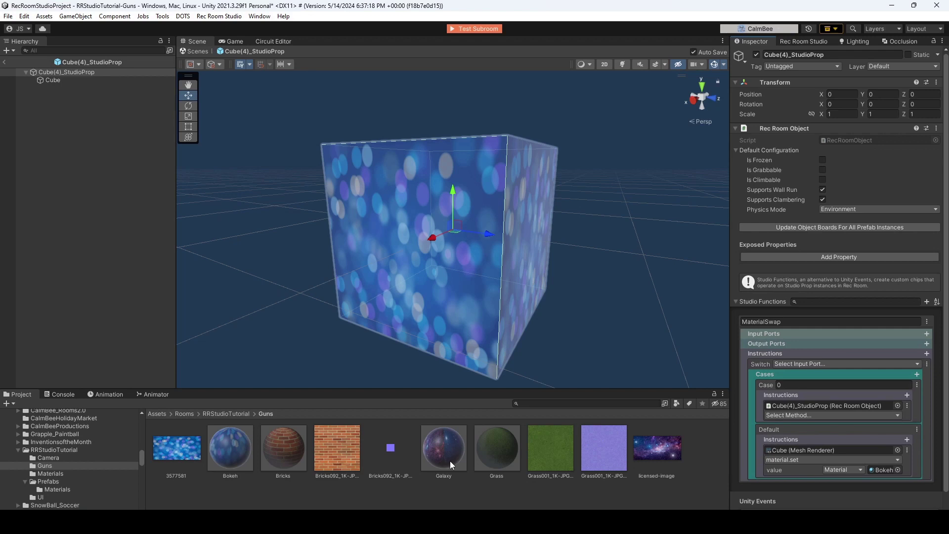
drag(58, 84, 824, 407)
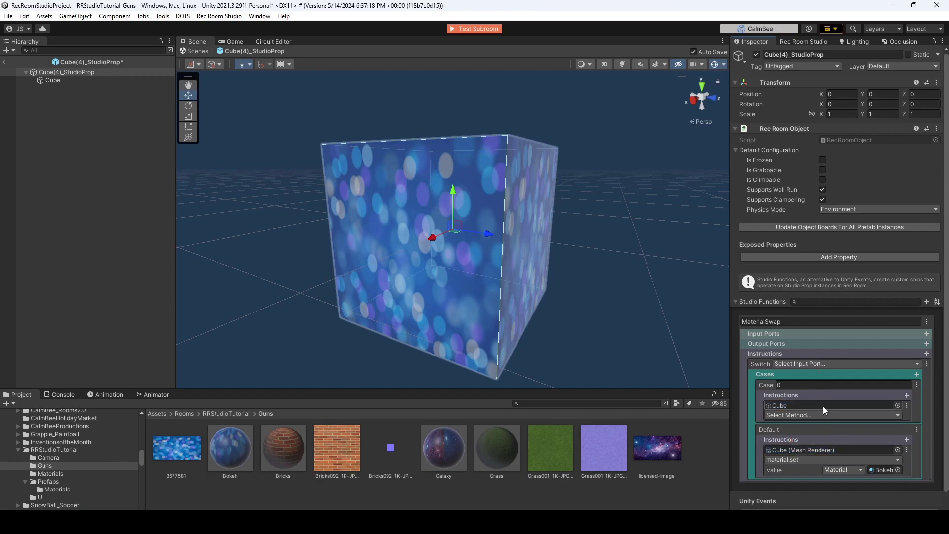
click(794, 417)
mouse_move(801, 490)
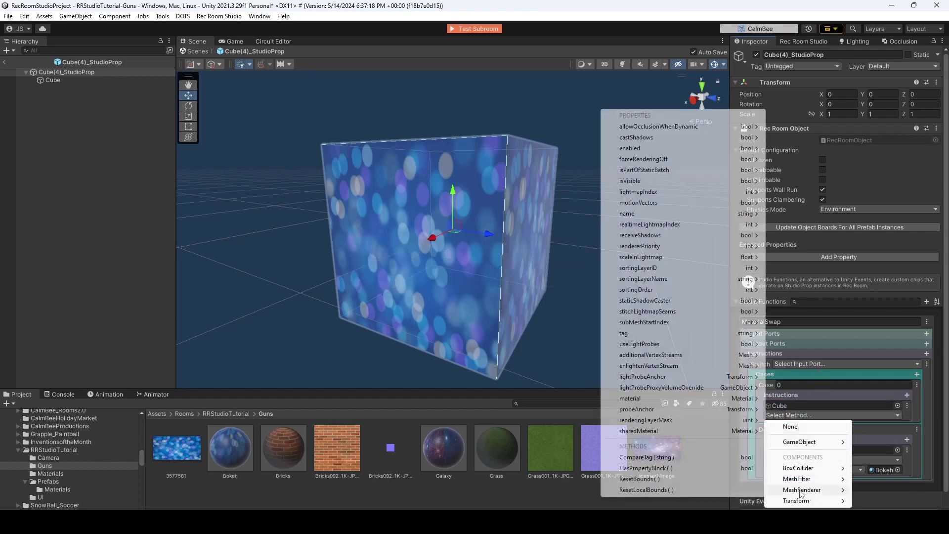
mouse_move(675, 402)
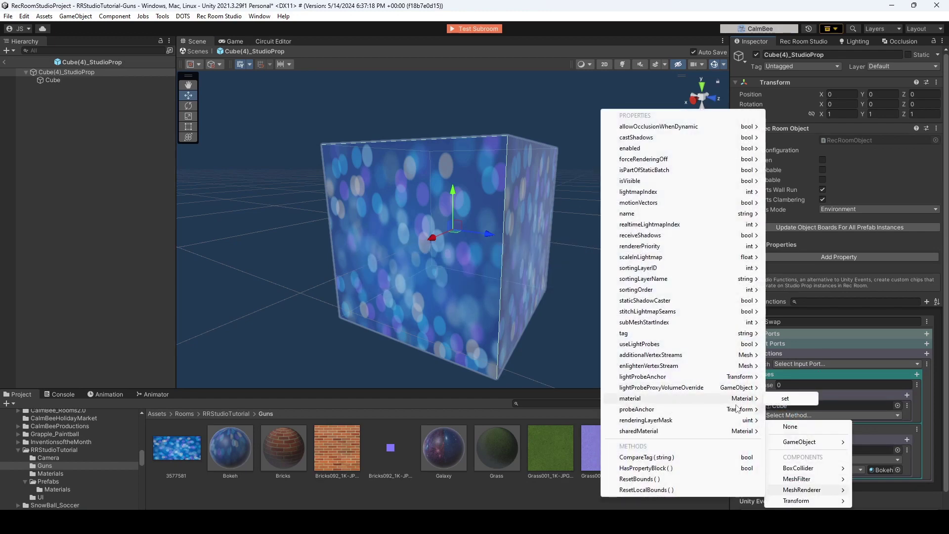
click(794, 402)
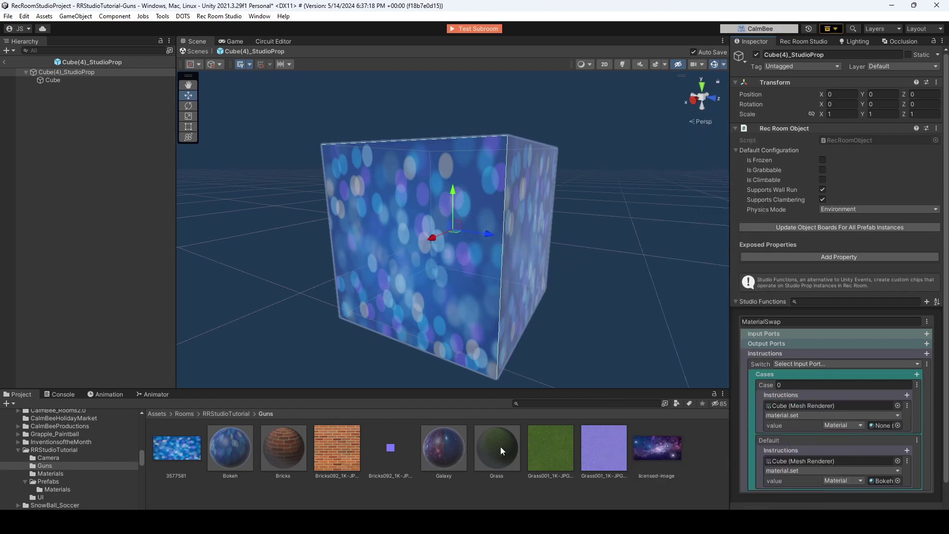
- Give Case 0 the Galaxy material and add Case 1 setting the Cube's material to Grass
drag(449, 450, 872, 428)
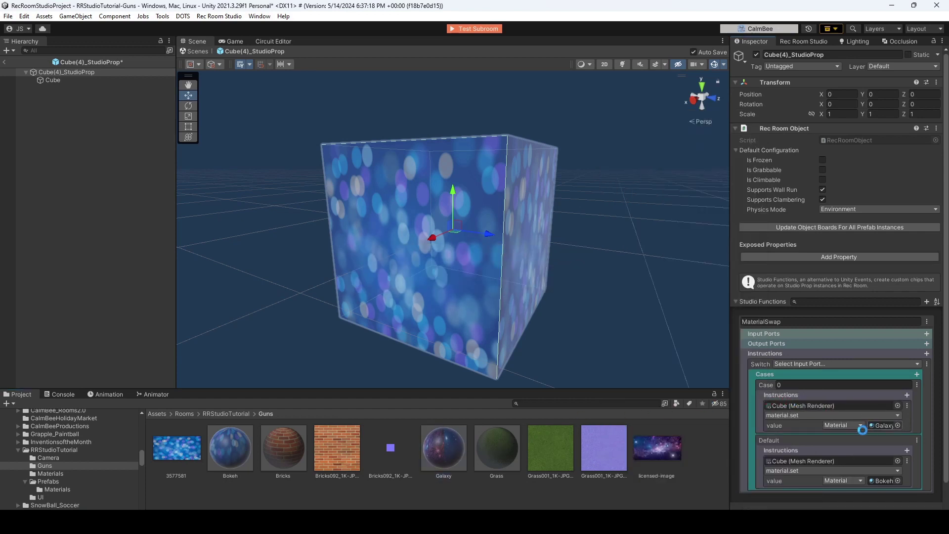
click(917, 374)
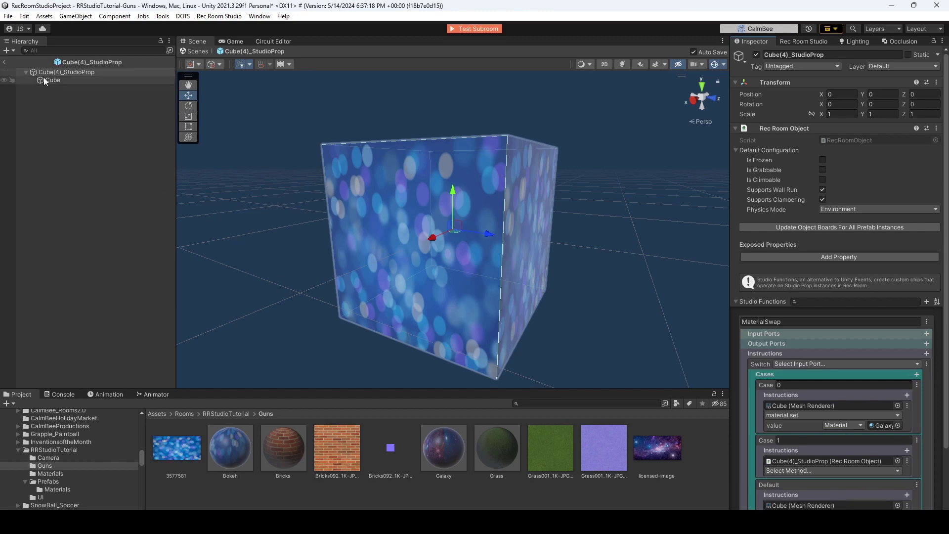
drag(46, 80, 803, 460)
mouse_move(806, 461)
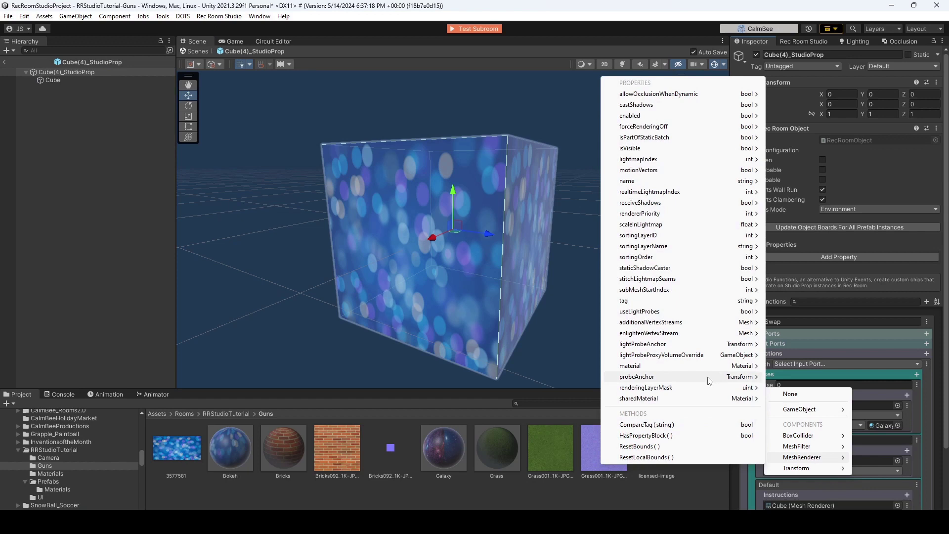
mouse_move(751, 366)
click(781, 365)
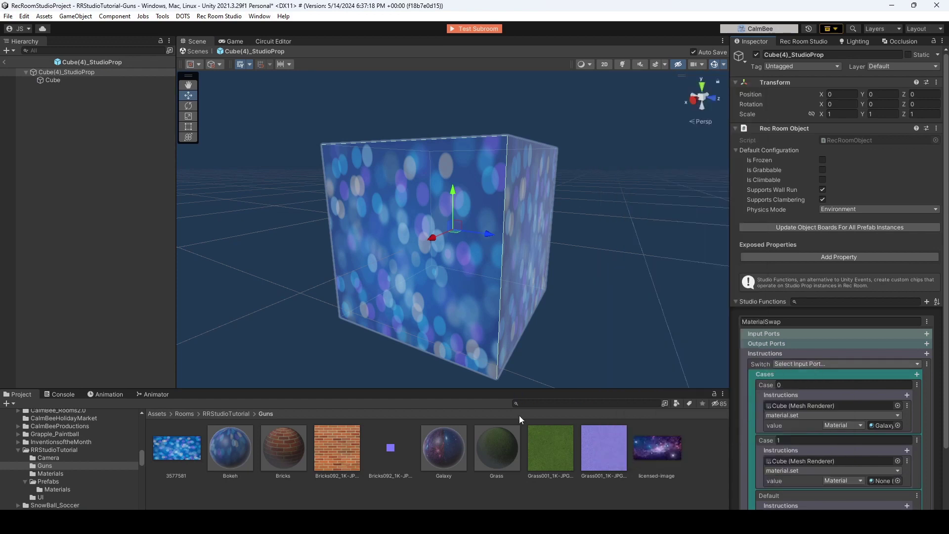
drag(783, 456, 880, 480)
- Add Case 2 setting the Cube's MeshRenderer material to Bricks
click(918, 374)
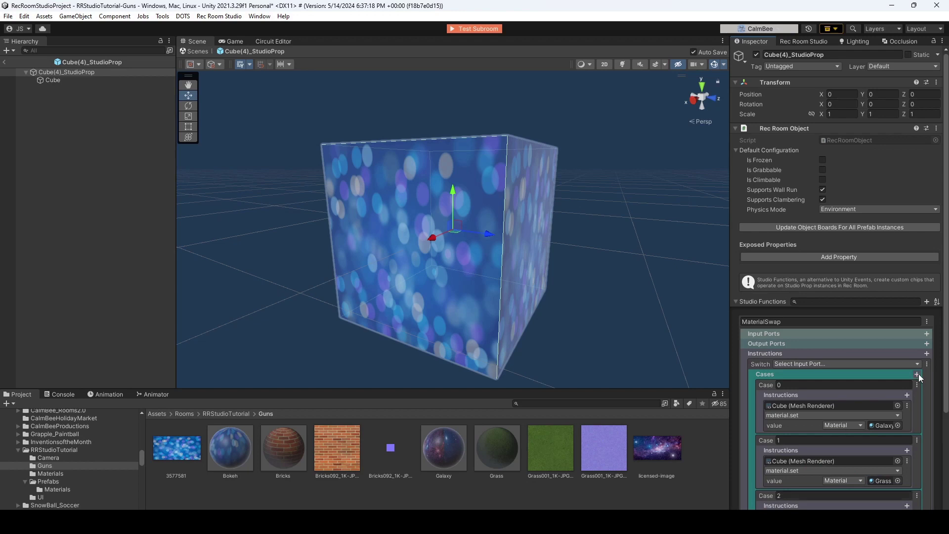
scroll(774, 366, down, 2)
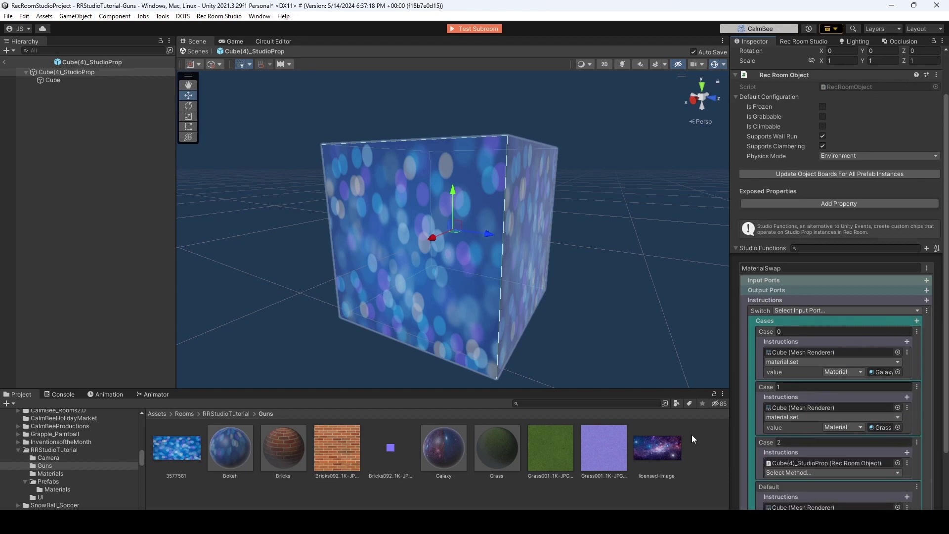
drag(66, 81, 829, 459)
click(830, 472)
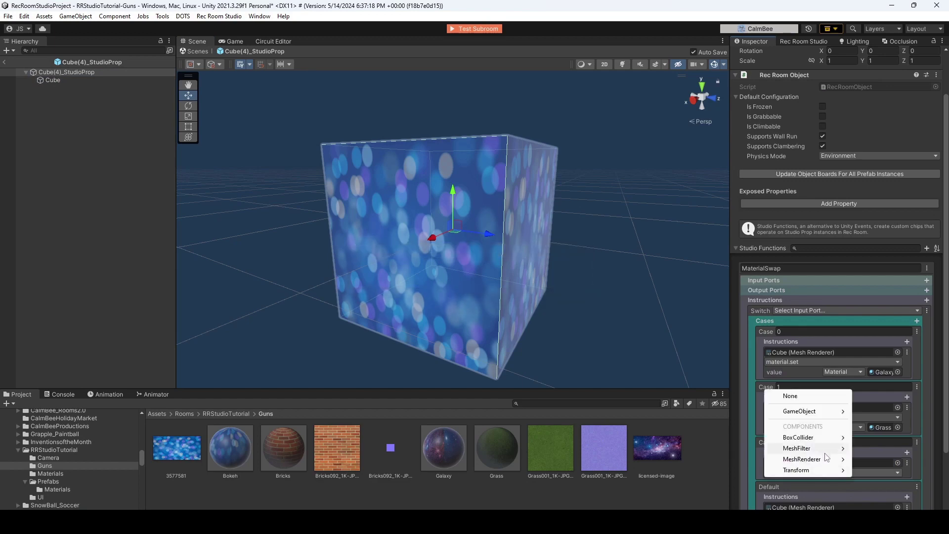
mouse_move(827, 460)
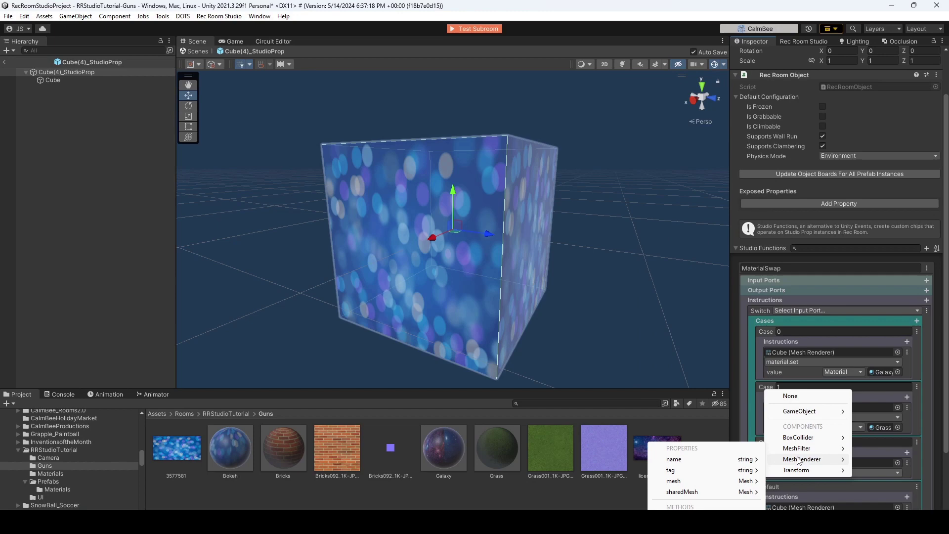
mouse_move(702, 368)
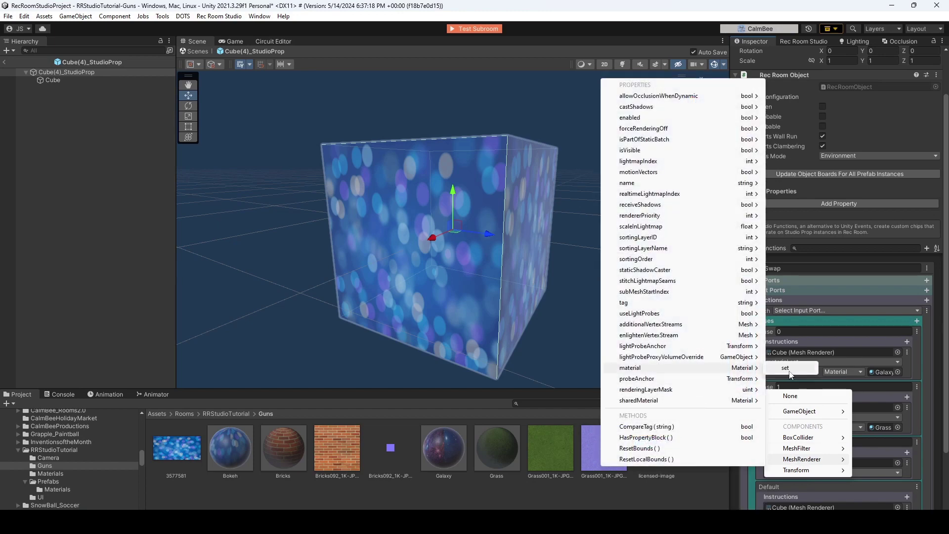
click(789, 374)
drag(292, 458, 895, 485)
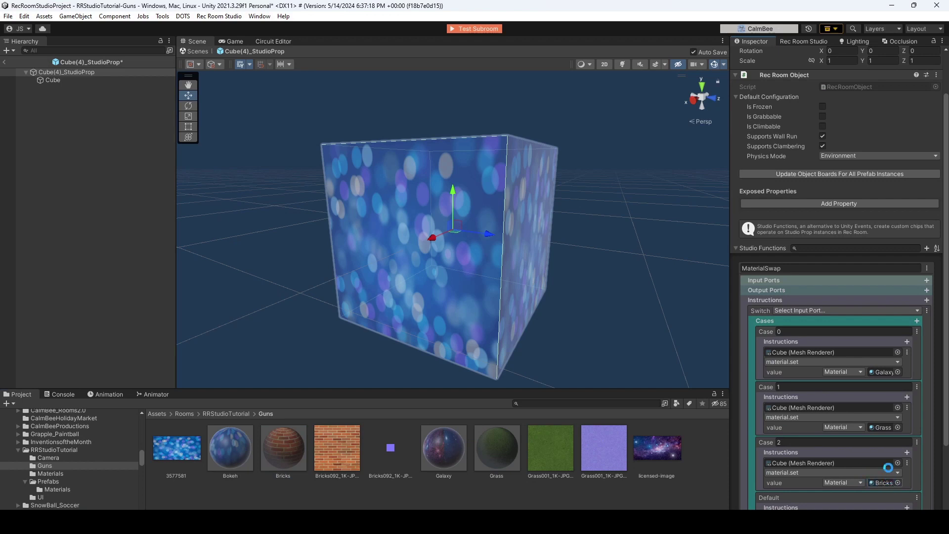
- Add Case 3 calling the Cube's MeshRenderer material.set with the Bokeh material
scroll(883, 371, down, 3)
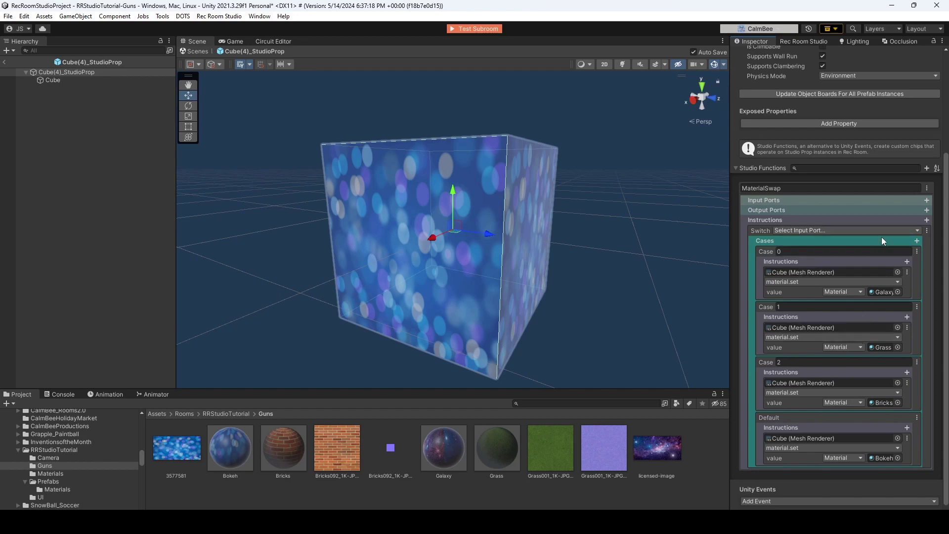
click(917, 242)
drag(57, 78, 823, 448)
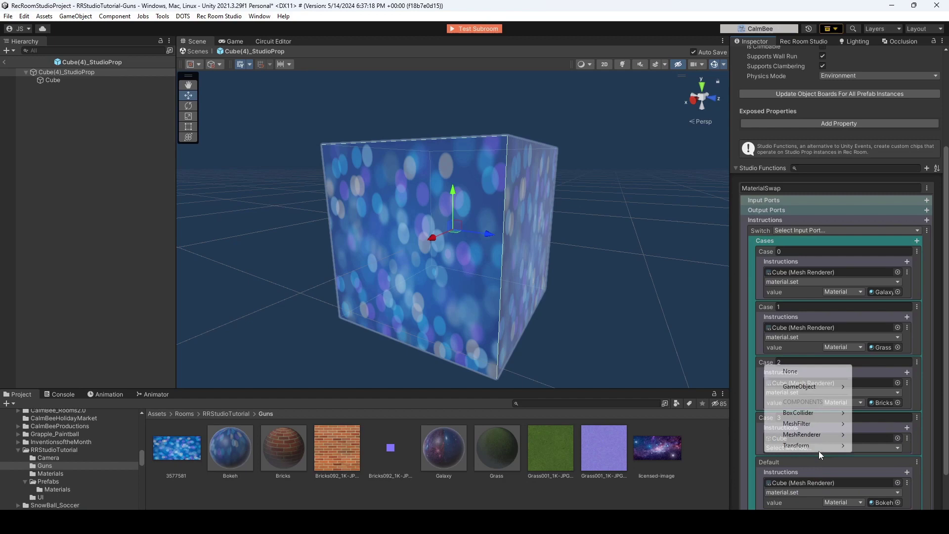
mouse_move(831, 439)
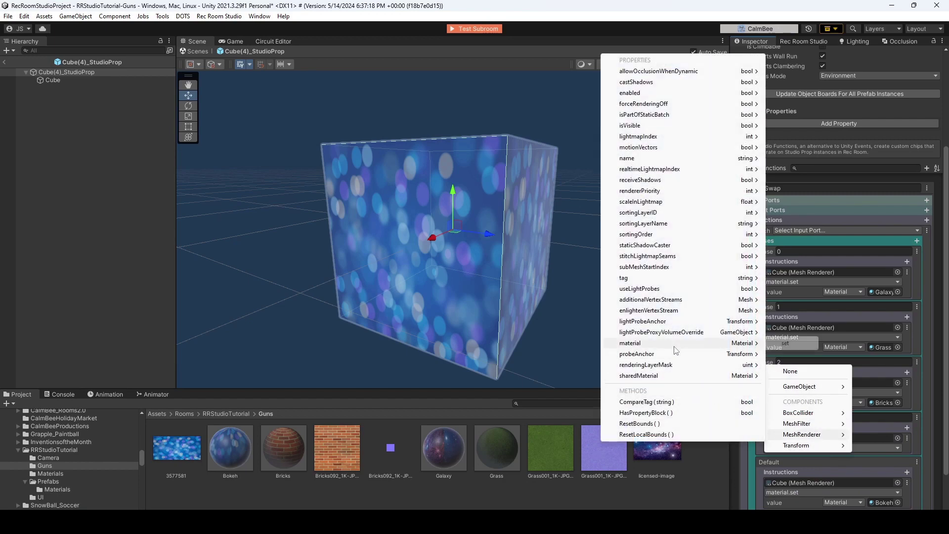
mouse_move(677, 345)
click(786, 343)
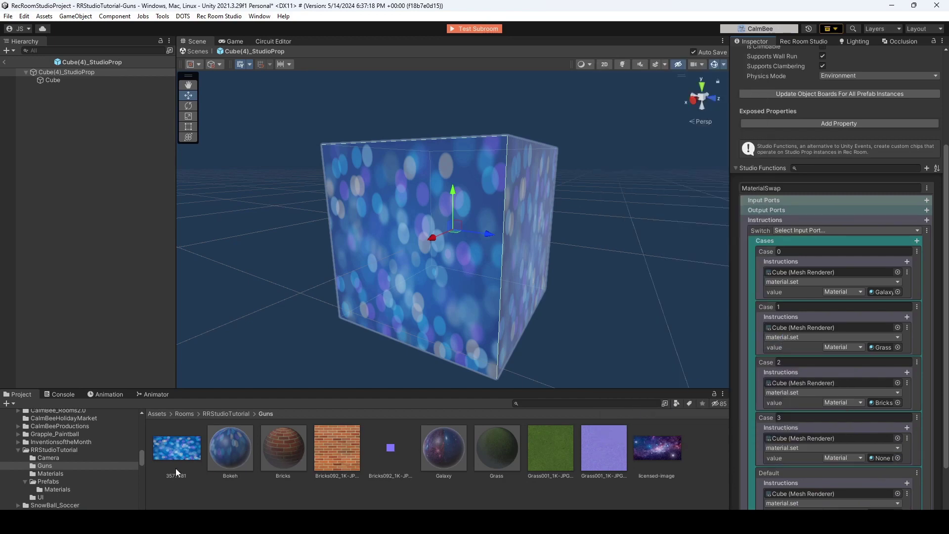
drag(219, 449, 886, 458)
- Set the Switch's input port to a New Parameter of type int
scroll(897, 367, up, 3)
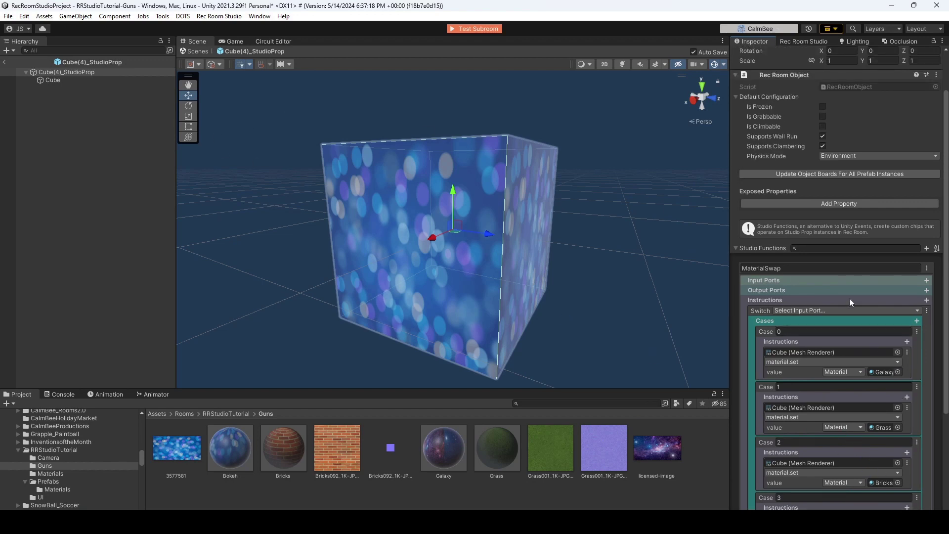
scroll(878, 301, down, 5)
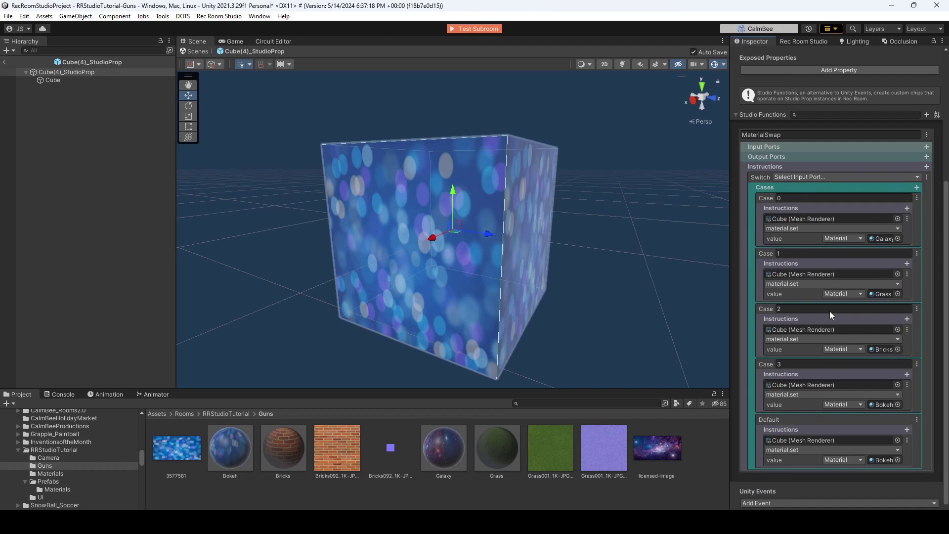
click(811, 178)
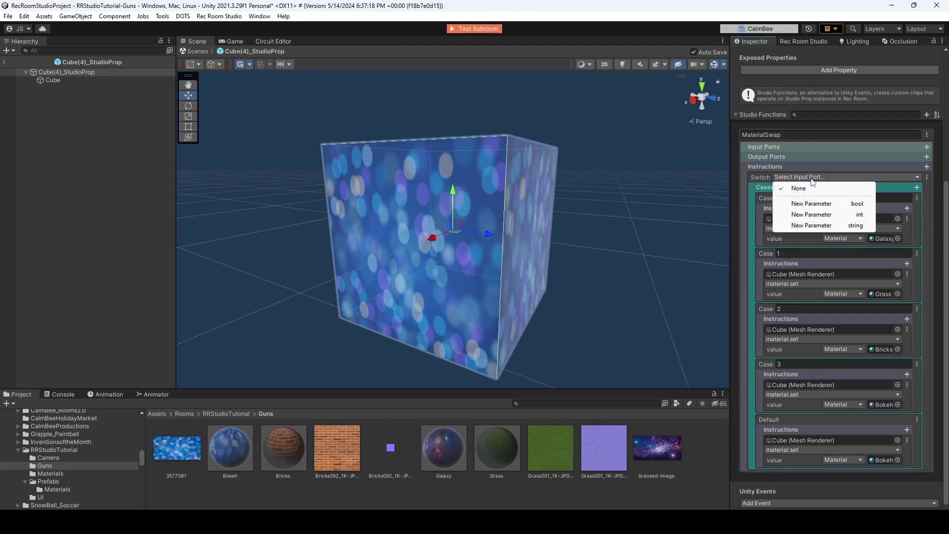
click(813, 215)
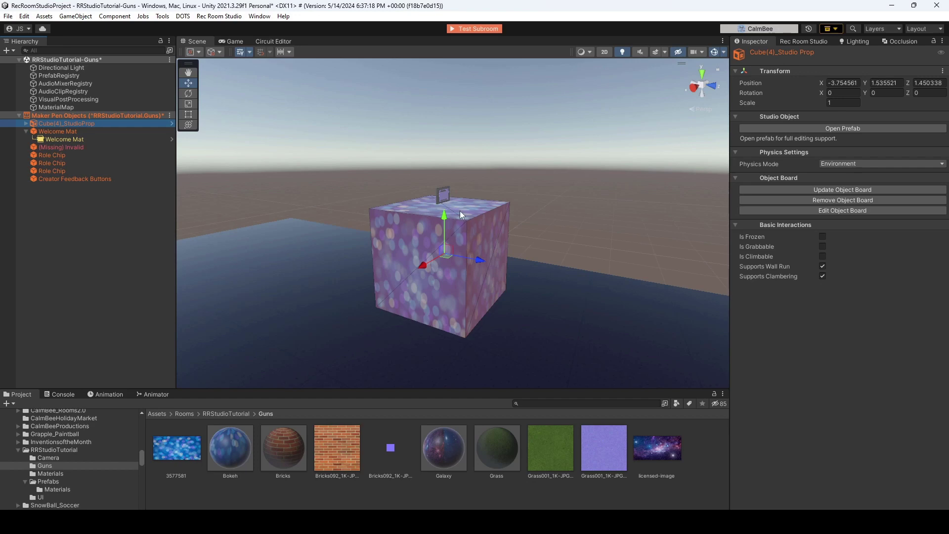
- Spawn a Studio Function chip near the cube from the Maker Pen palette, searching 'studi'
click(473, 28)
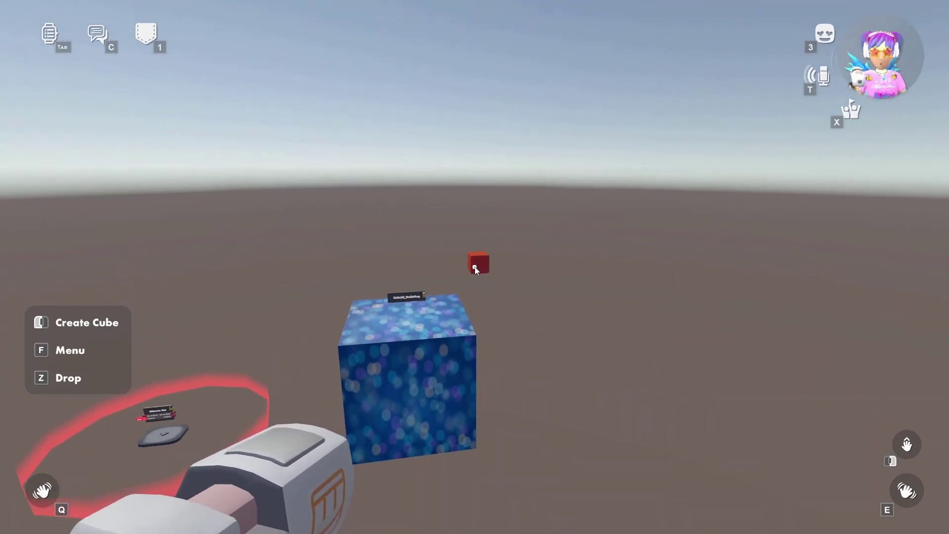
key(w)
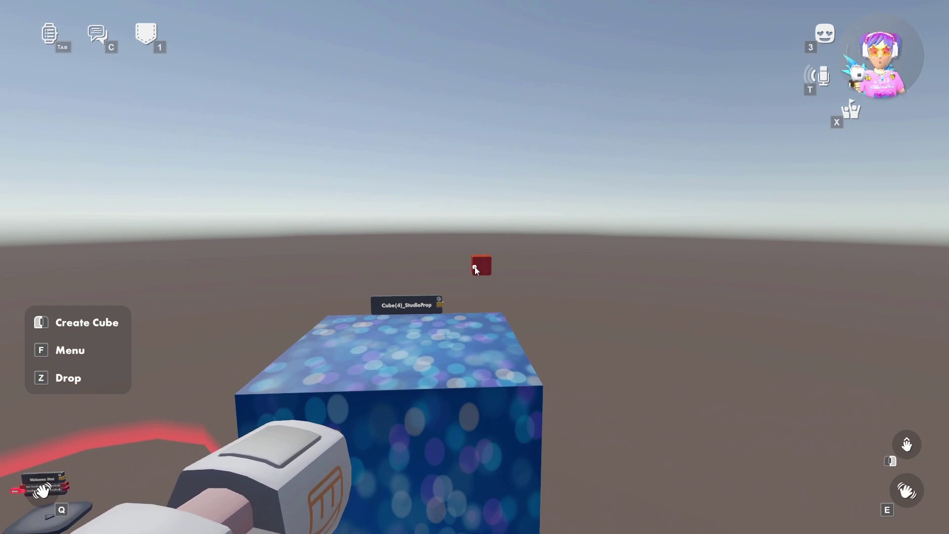
key(s)
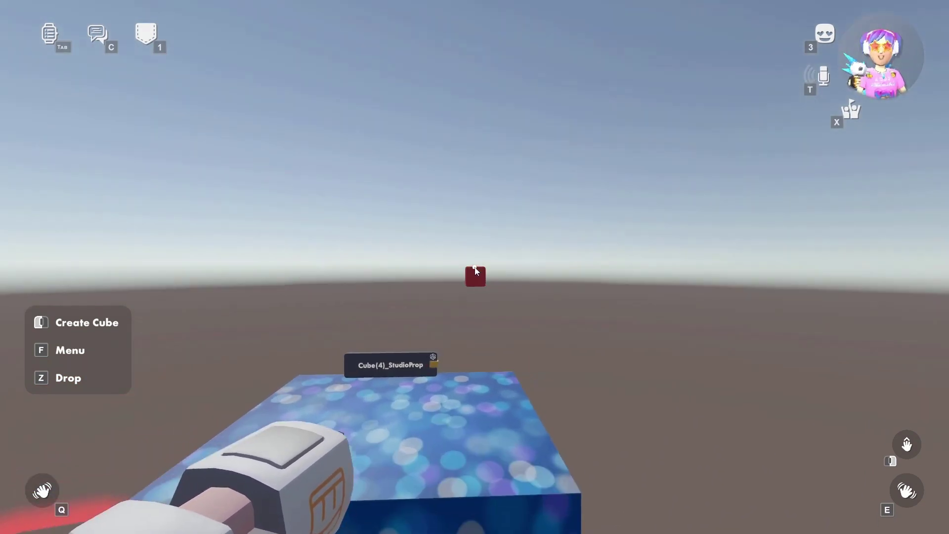
key(f)
click(384, 500)
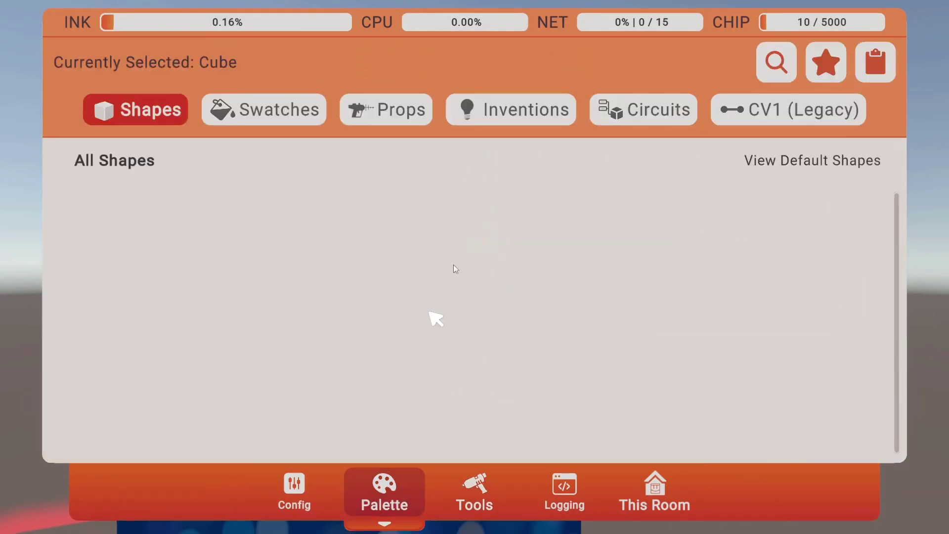
click(766, 67)
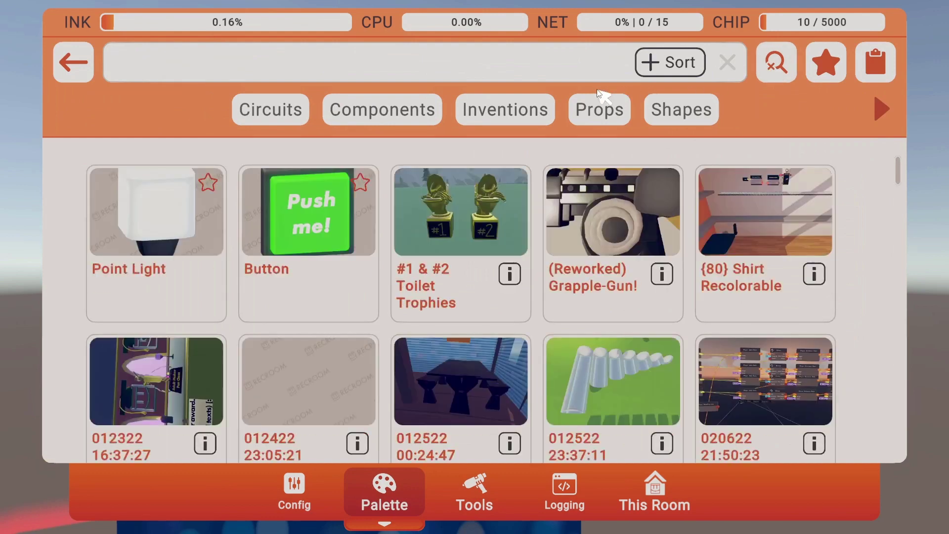
text(studi)
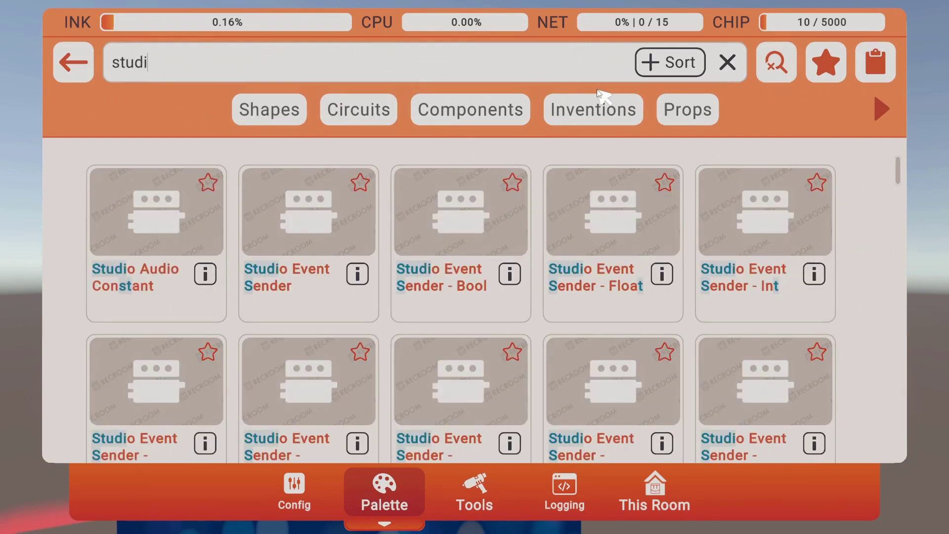
scroll(319, 375, down, 5)
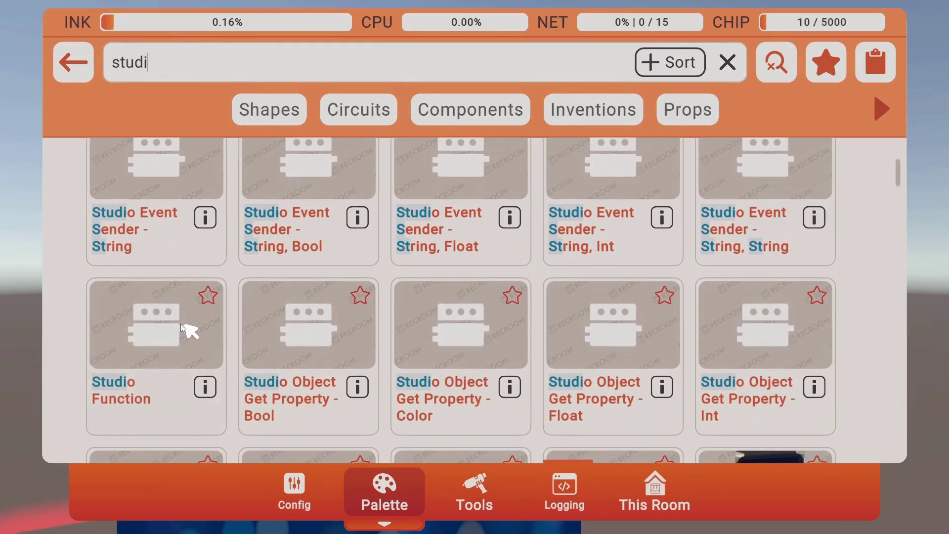
click(181, 324)
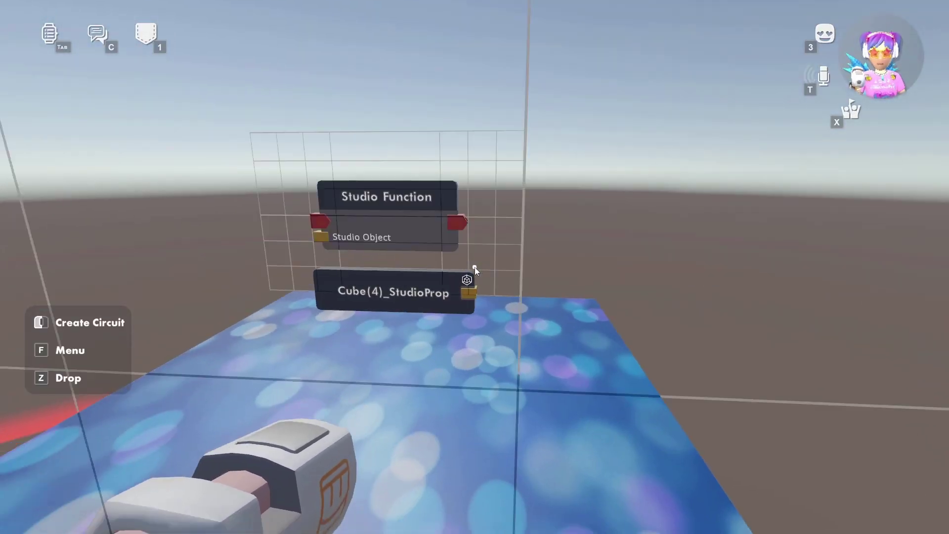
- Spawn a Button and wire its Pressed output to the Studio Function's execution input
text(f)
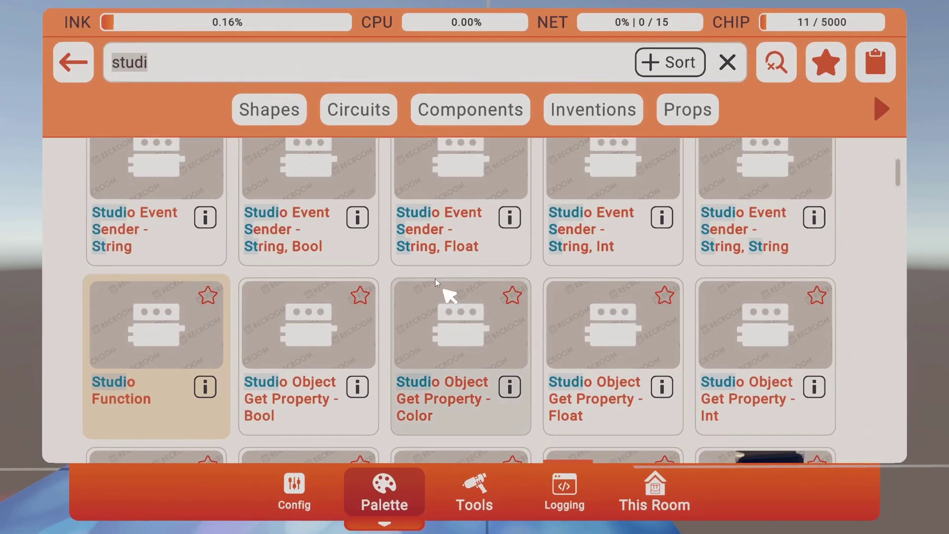
text(butto)
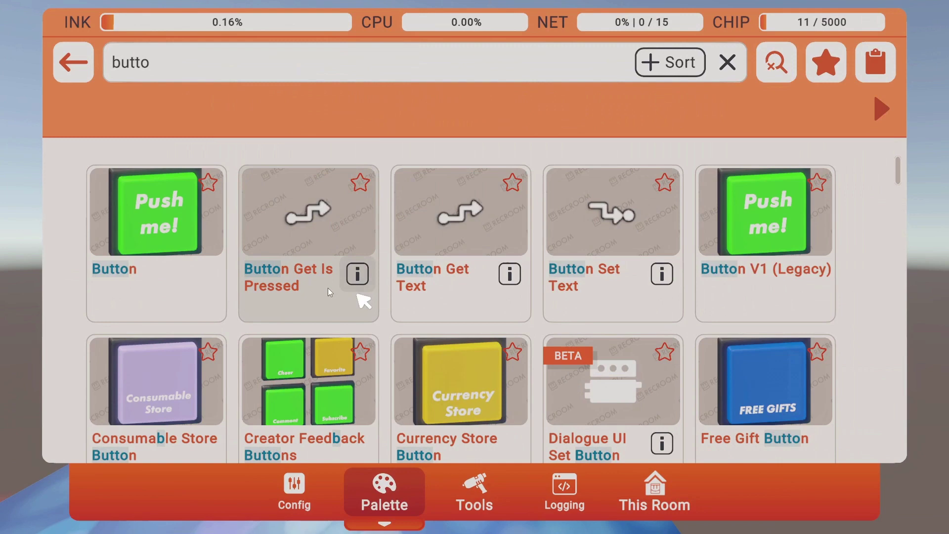
click(156, 228)
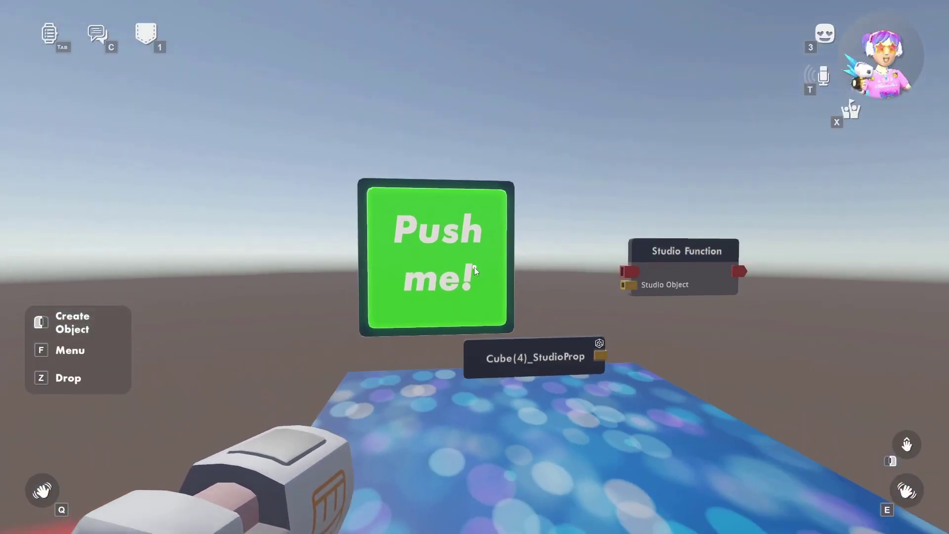
key(f)
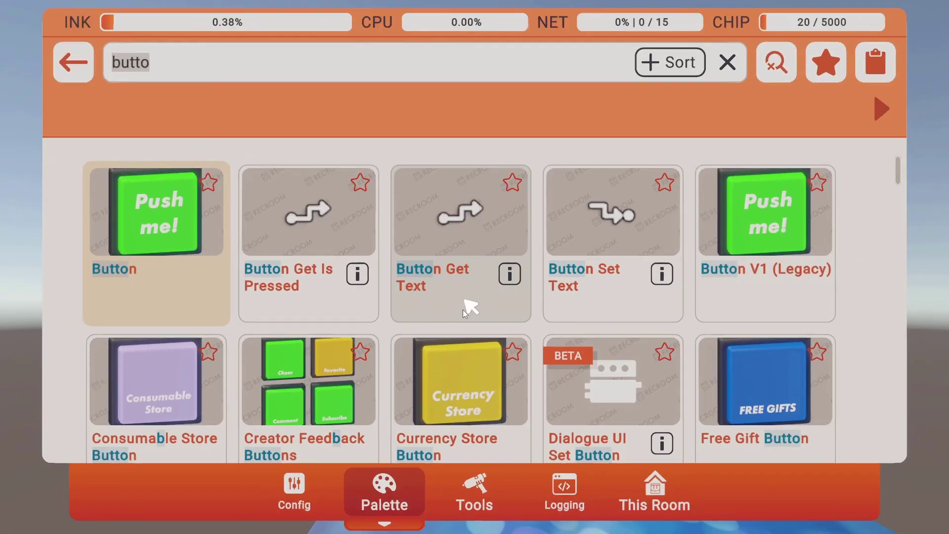
click(476, 497)
click(287, 163)
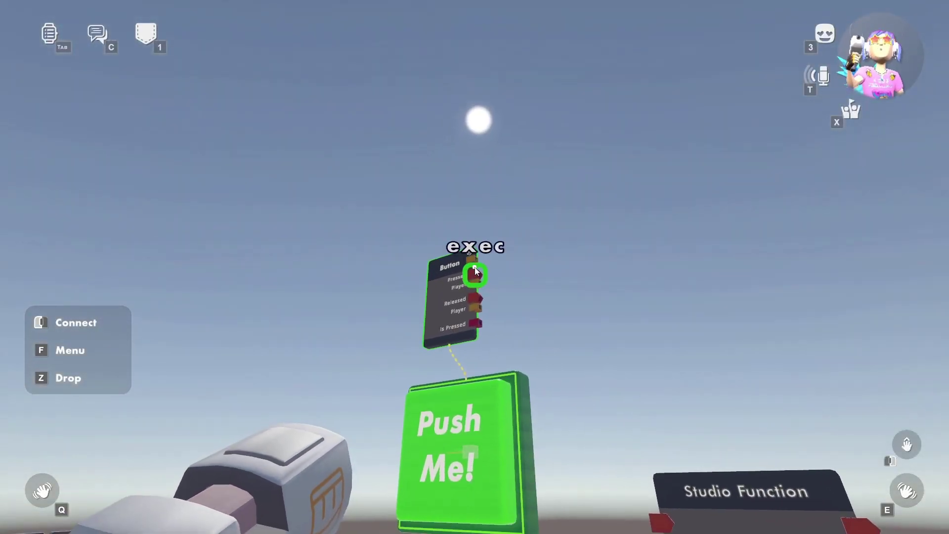
click(476, 269)
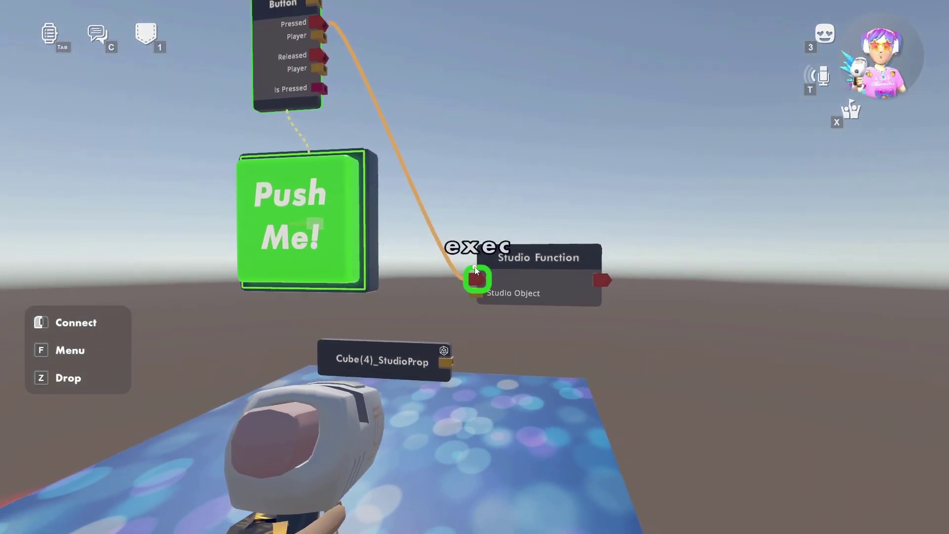
click(476, 269)
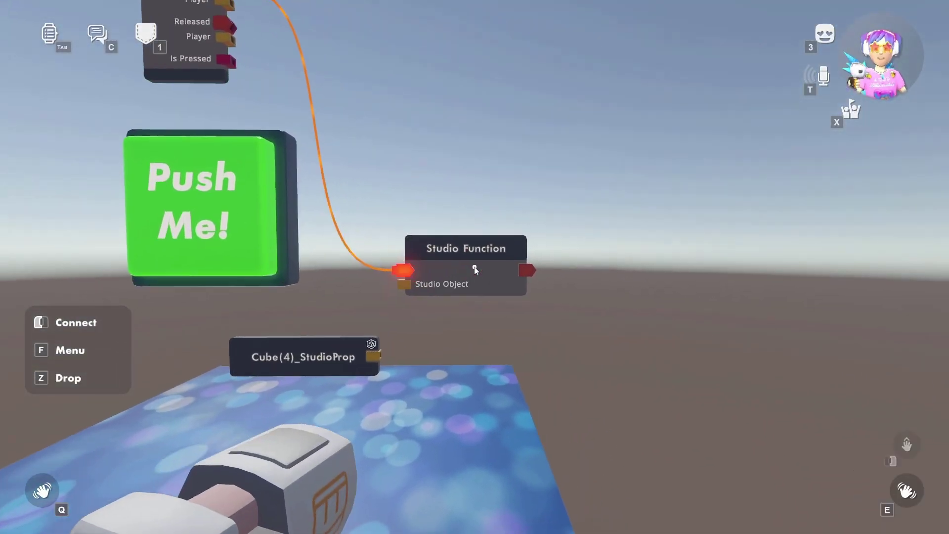
- Configure the Studio Function chip to run MaterialSwap Cube(4)_StudioProp
key(f)
click(414, 154)
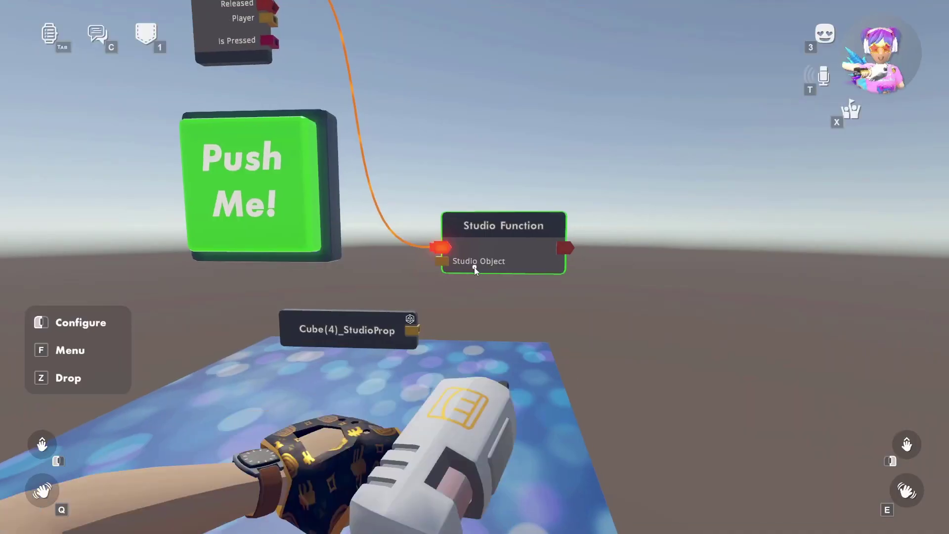
click(474, 266)
click(502, 141)
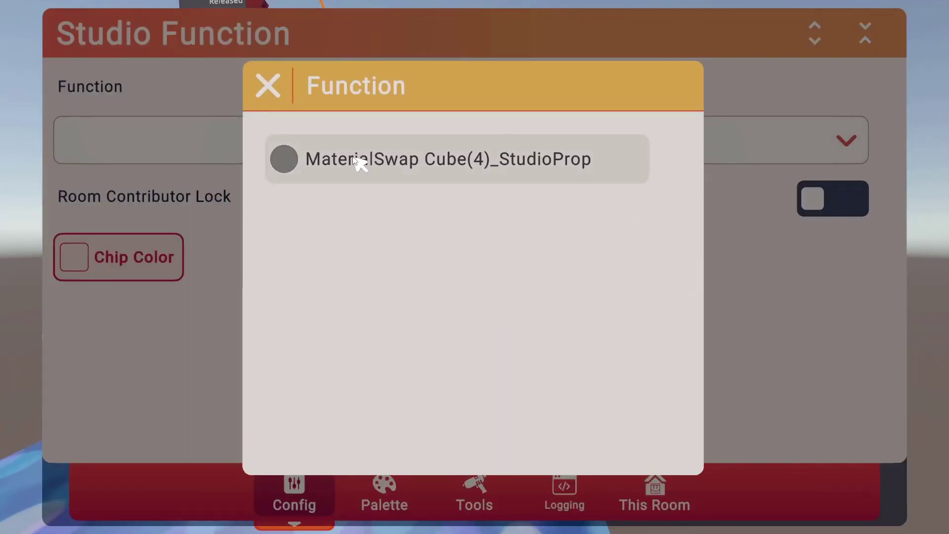
click(349, 167)
click(474, 494)
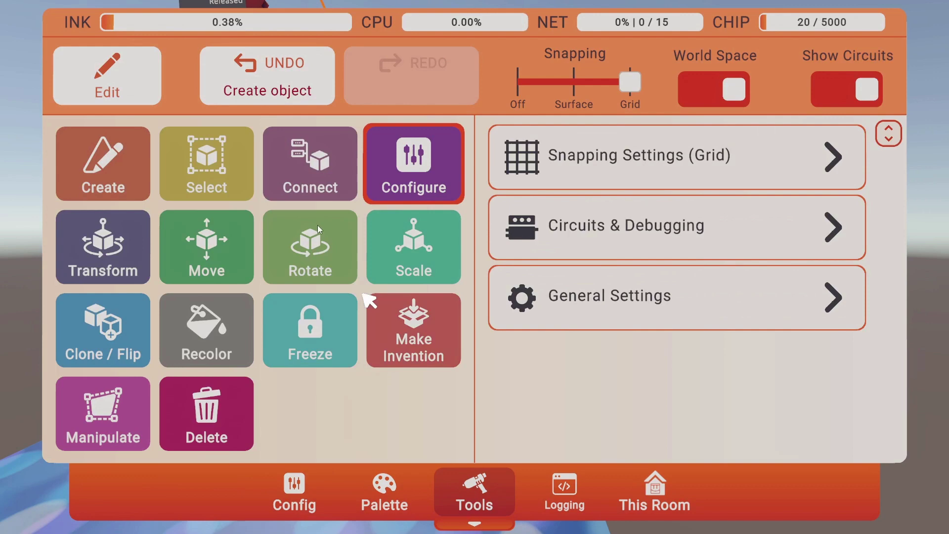
- Wire Cube(4)_StudioProp into MaterialSwap's object input and test the button with Switch 1 (grass)
click(309, 163)
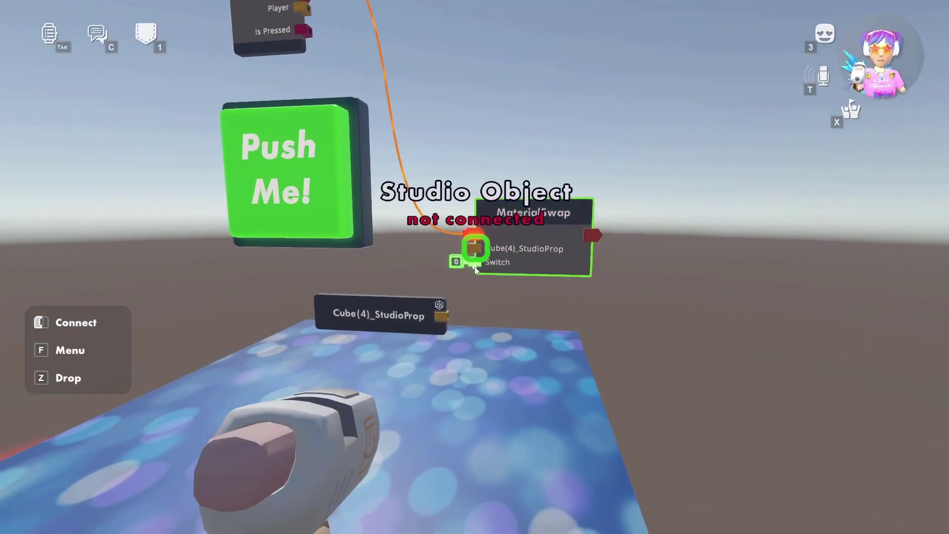
drag(475, 269, 476, 269)
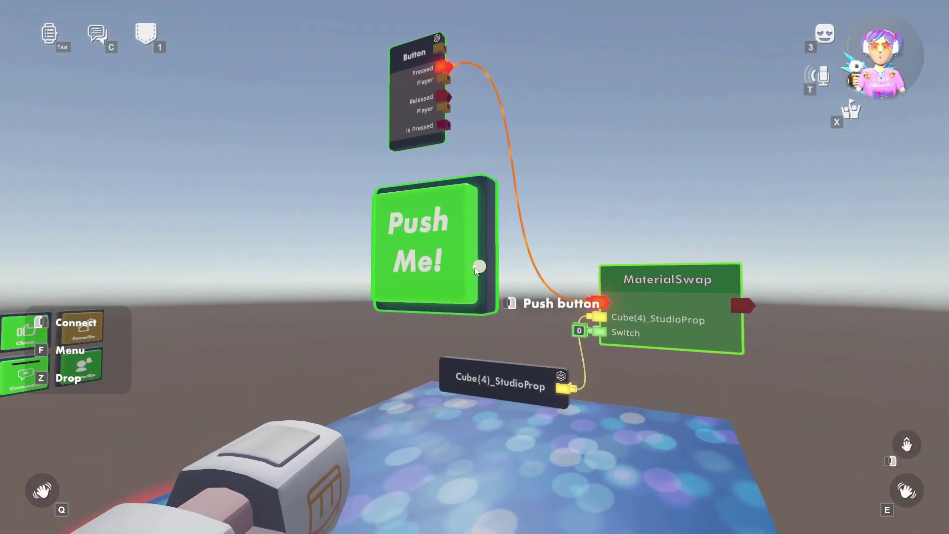
click(475, 270)
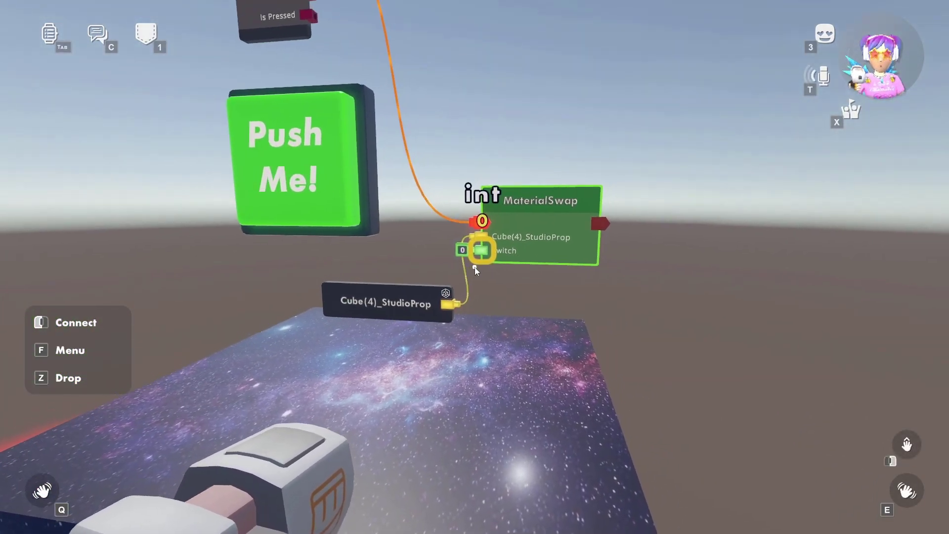
key(f)
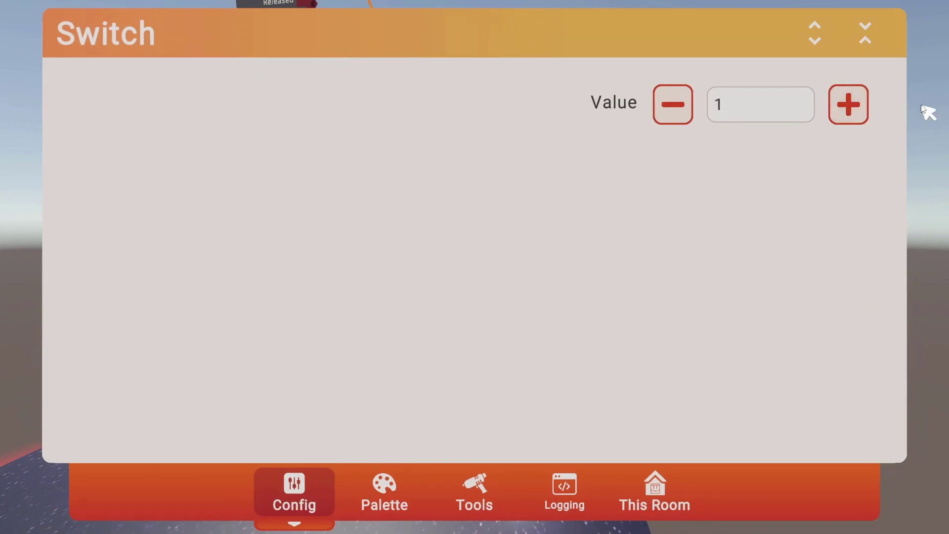
key(f)
click(476, 270)
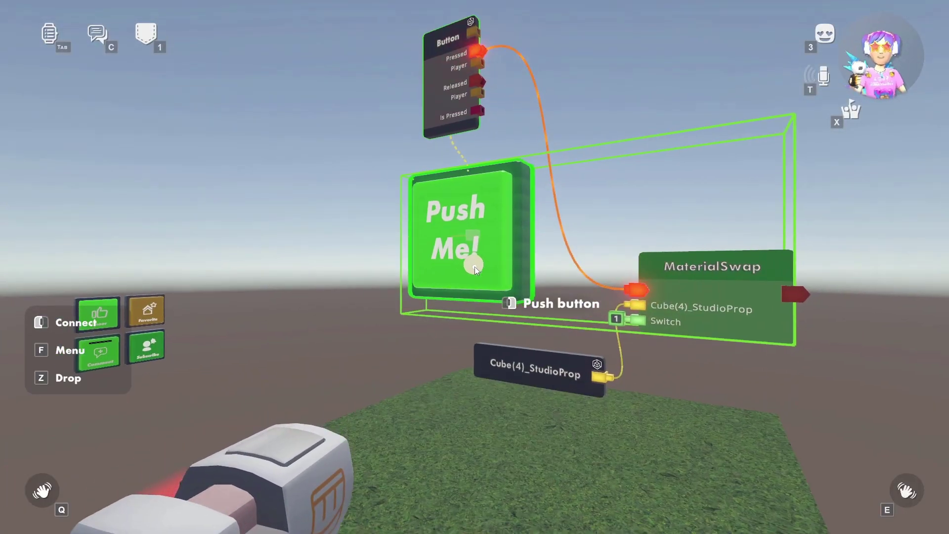
- Retest the button with Switch values 2 (bricks) and 3 (bokeh), then return to 2
key(f)
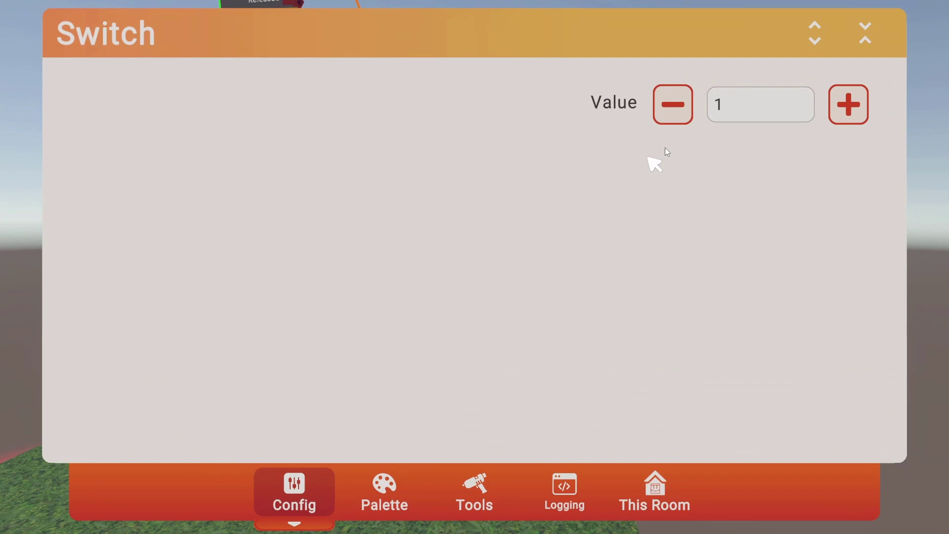
key(f)
click(475, 269)
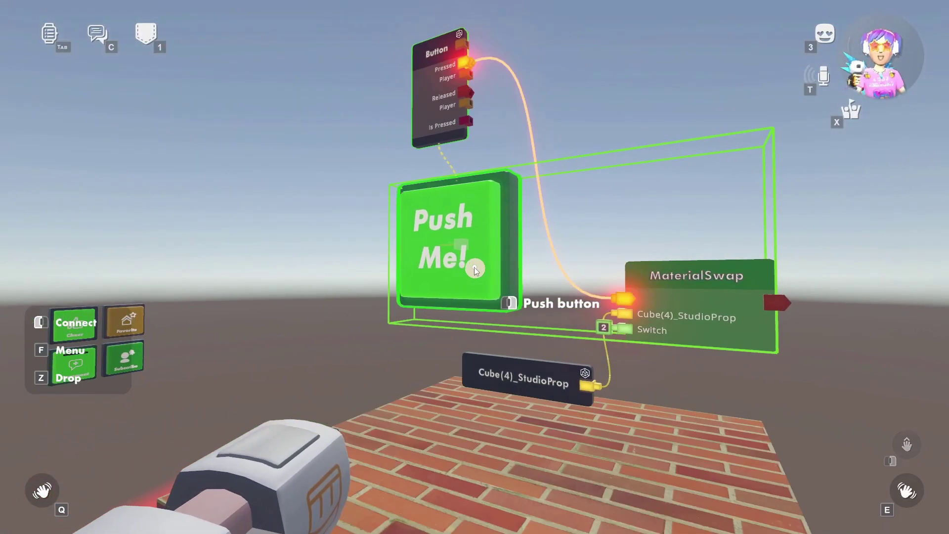
key(f)
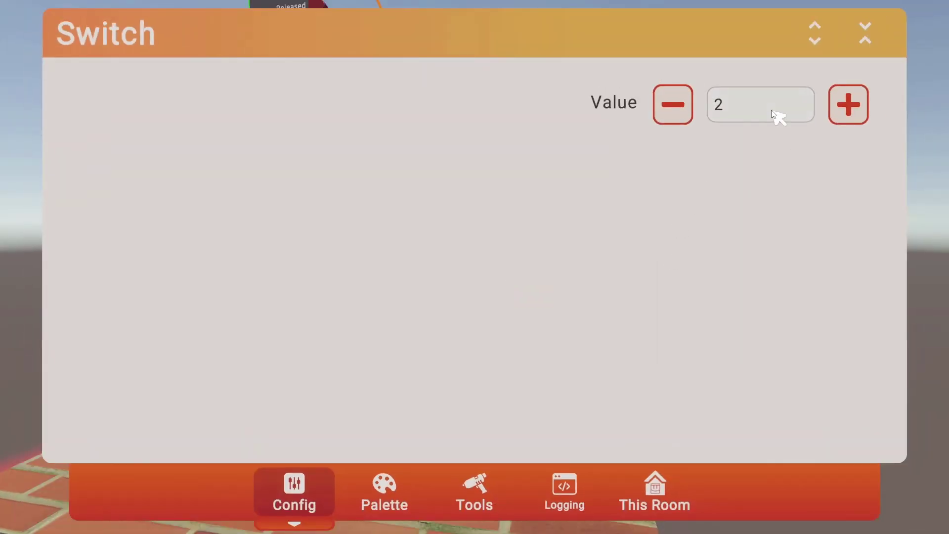
key(f)
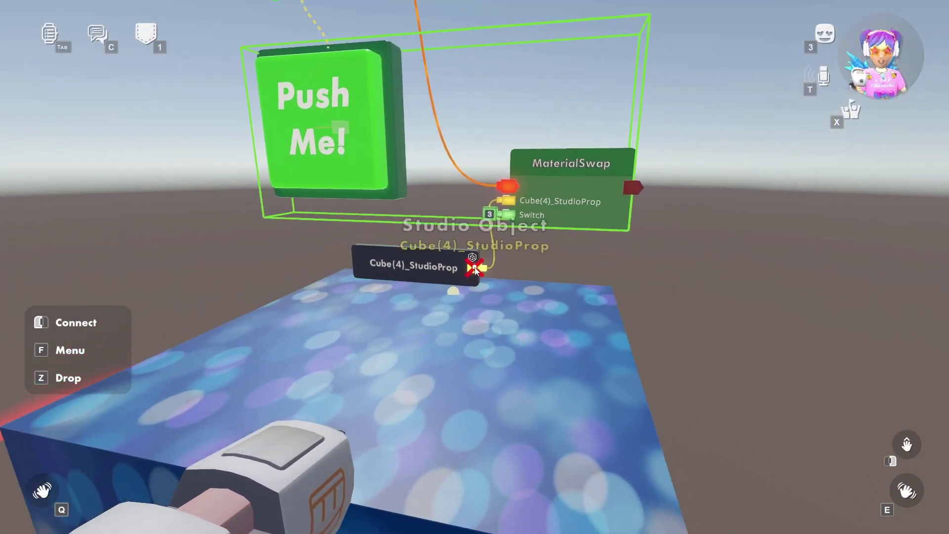
key(f)
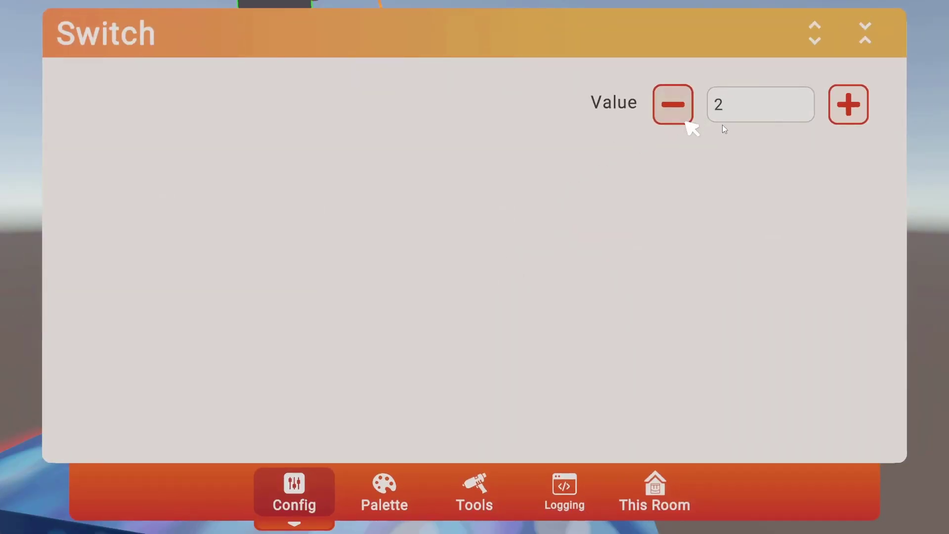
key(f)
key(f)
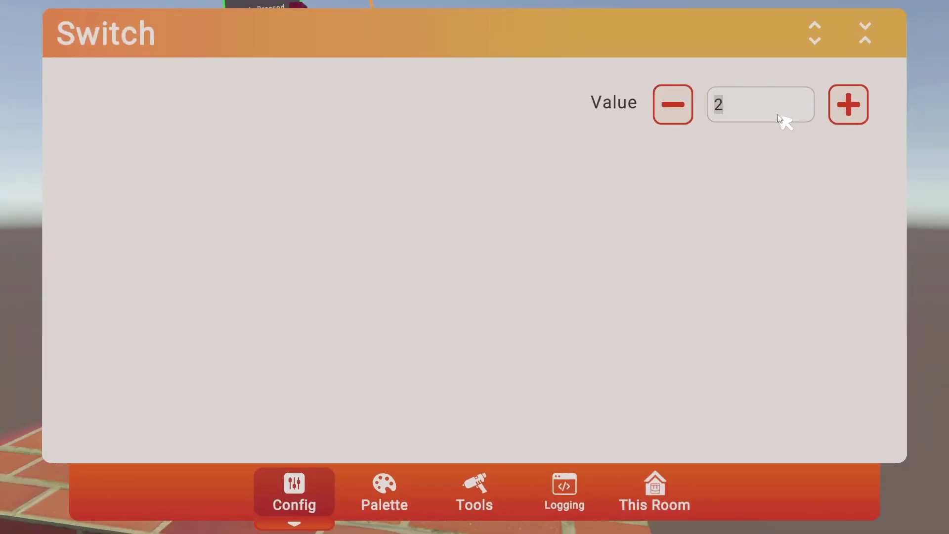
key(Return)
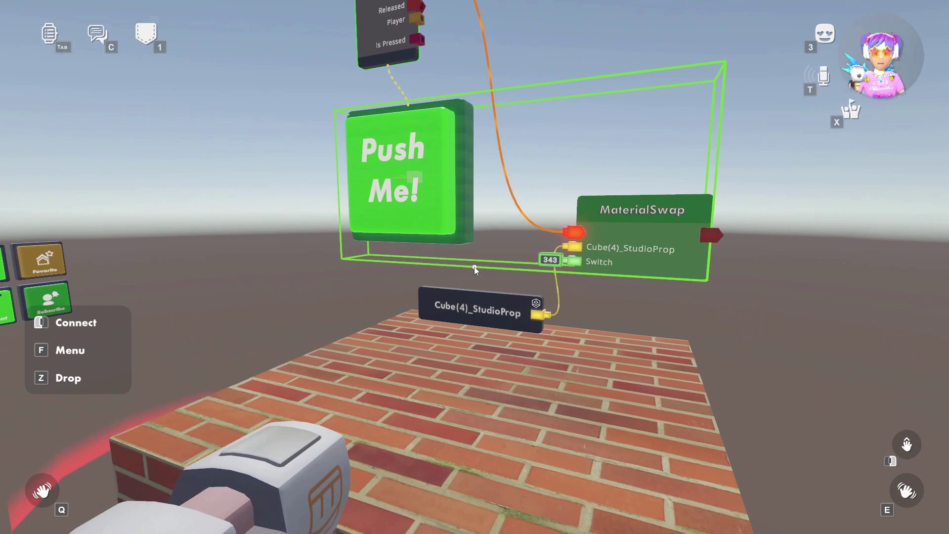